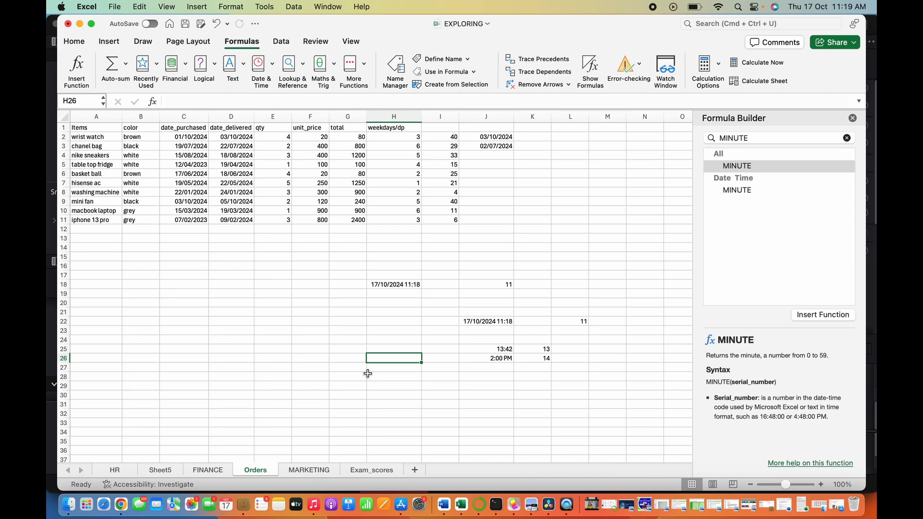
- Re-enter the NOW formula in H18 to refresh the current date and time
{"action": "left_click", "coordinate": [391, 286]}
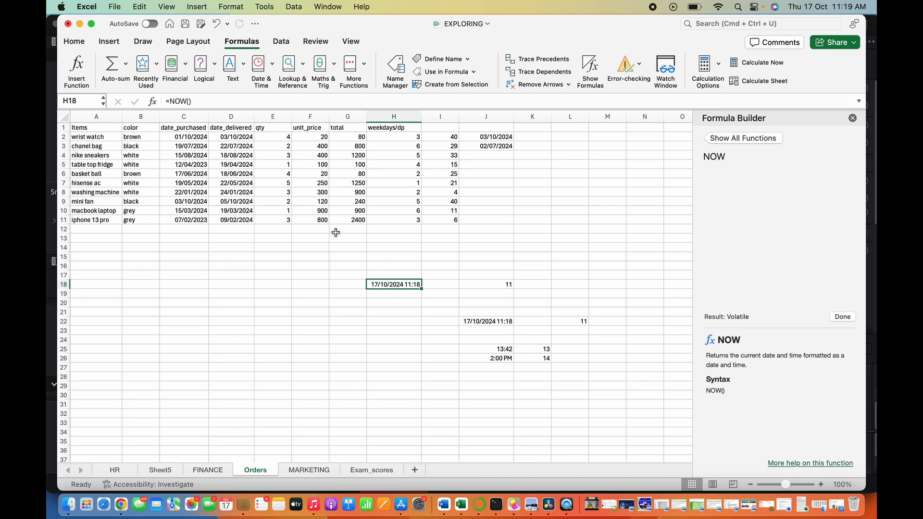
{"action": "left_click", "coordinate": [227, 101]}
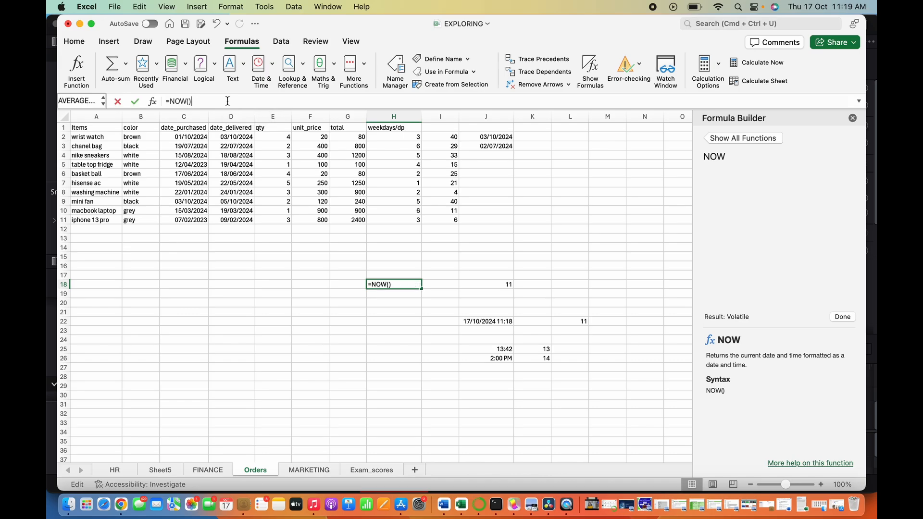
{"action": "key", "text": "Return"}
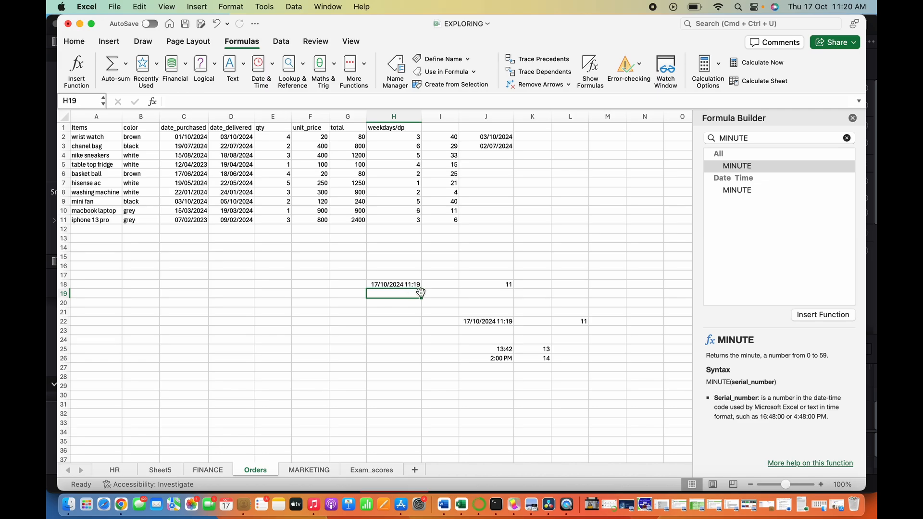
- Re-enter the NOW formula in J22 to refresh its date and time
{"action": "left_click", "coordinate": [494, 321]}
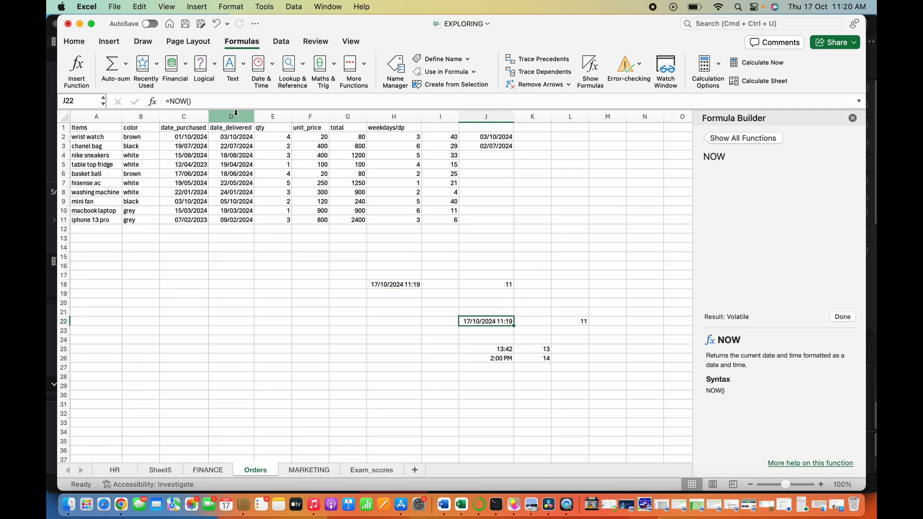
{"action": "left_click", "coordinate": [211, 101]}
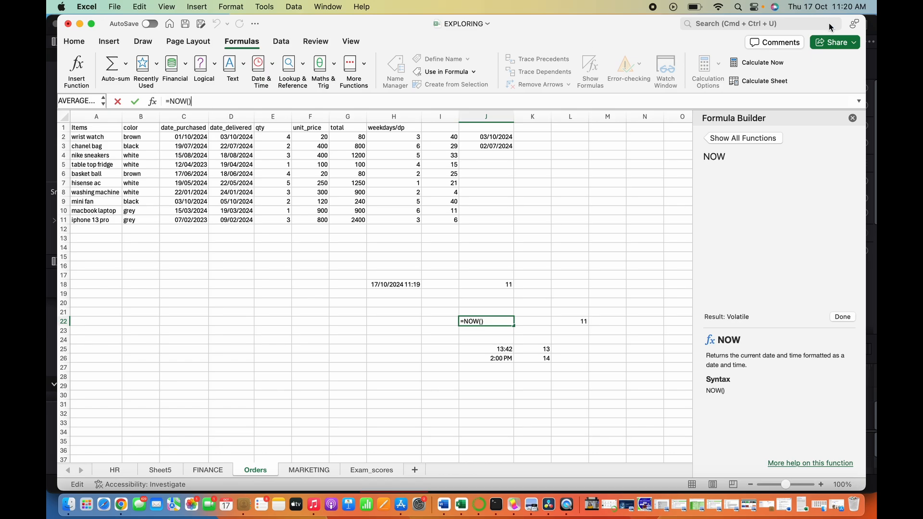
{"action": "key", "text": "Return"}
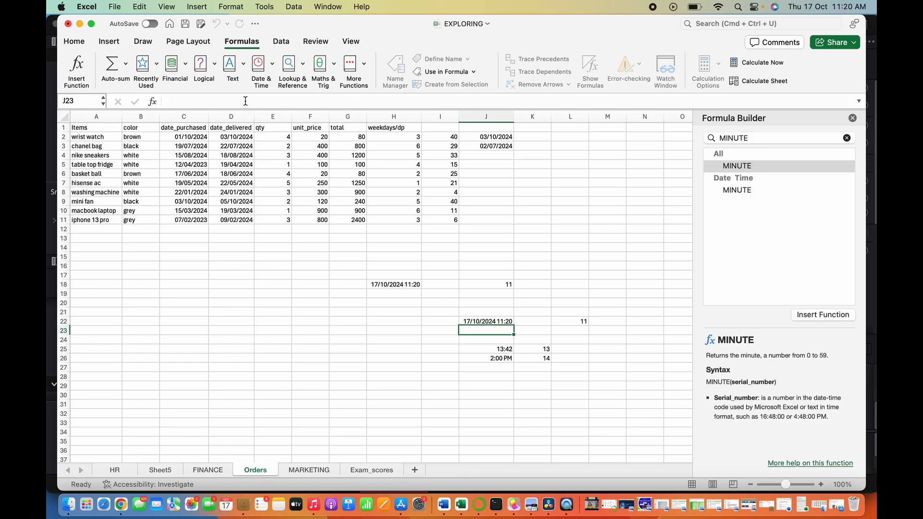
- In C16, enter a YEAR formula that returns the year of the purchase date in C11
{"action": "left_click", "coordinate": [504, 324]}
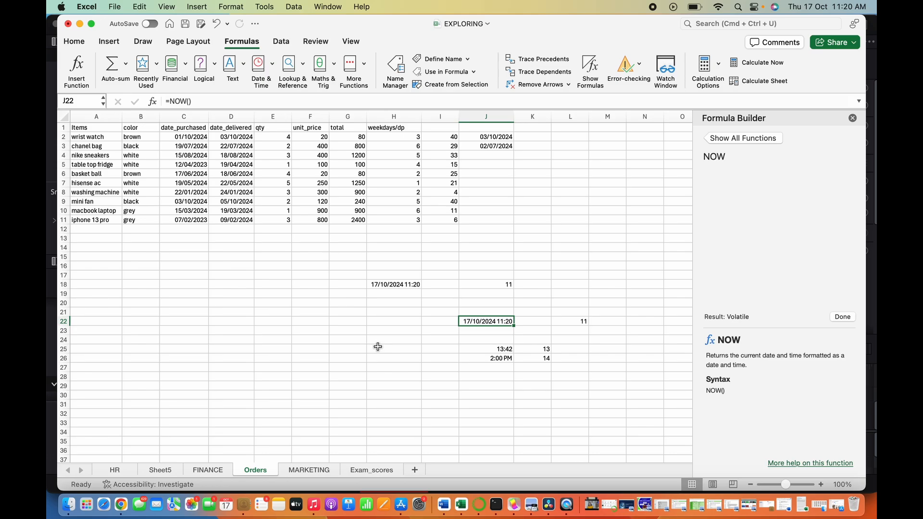
{"action": "left_click", "coordinate": [193, 221]}
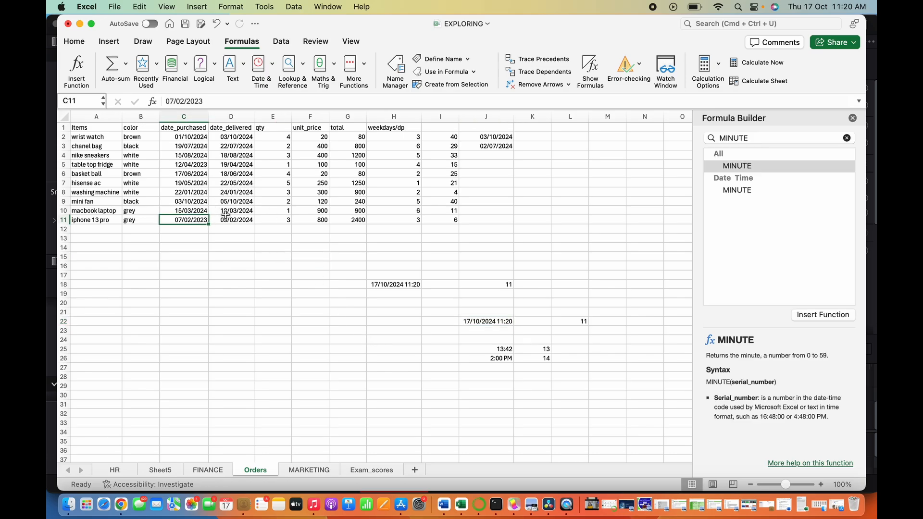
{"action": "left_click", "coordinate": [204, 269]}
{"action": "left_click", "coordinate": [213, 105]}
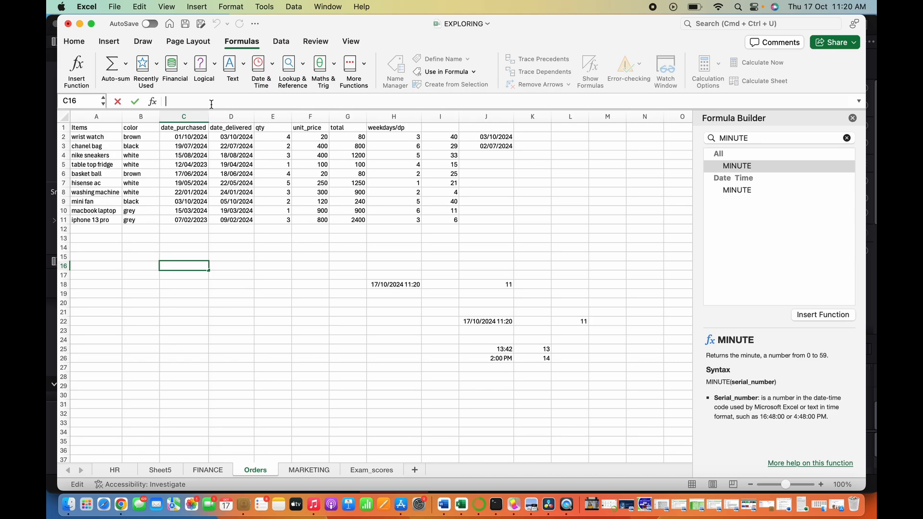
{"action": "type", "text": "=year"}
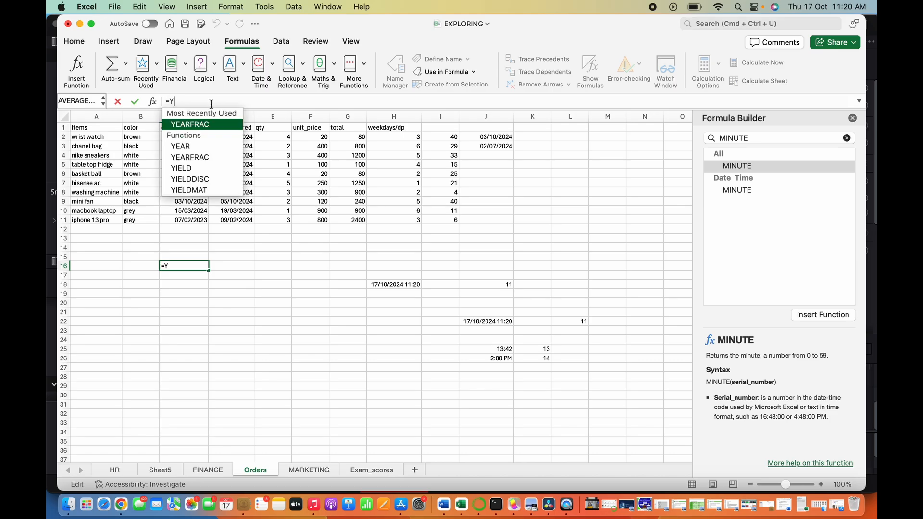
{"action": "key", "text": "Tab"}
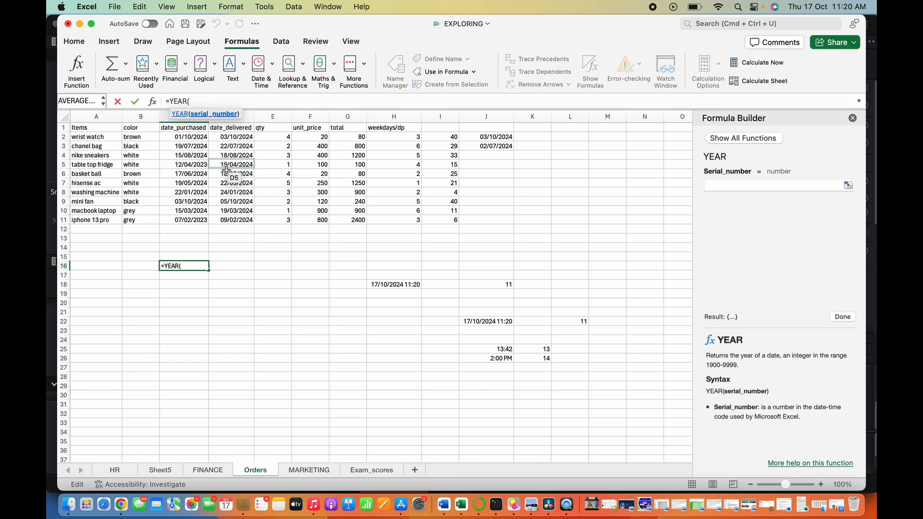
{"action": "left_click", "coordinate": [192, 219]}
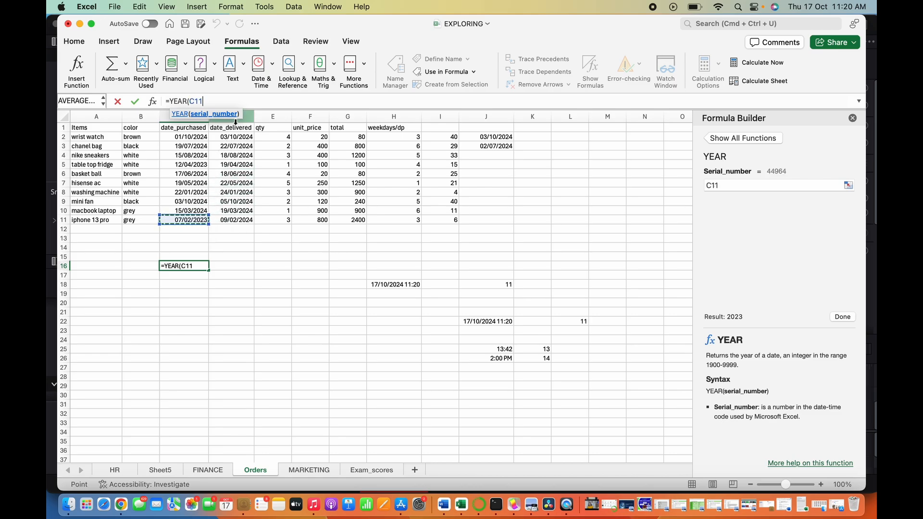
{"action": "type", "text": ")"}
{"action": "key", "text": "Return"}
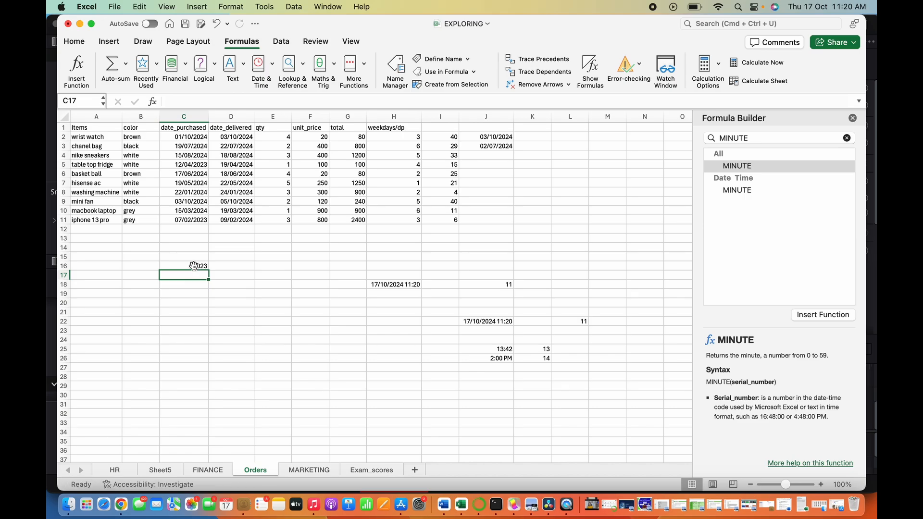
{"action": "left_click", "coordinate": [198, 223]}
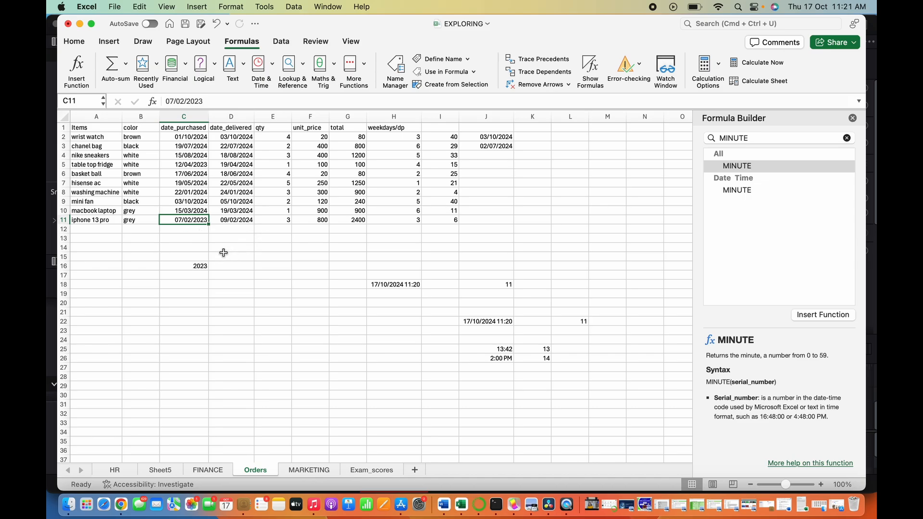
{"action": "left_click", "coordinate": [199, 267]}
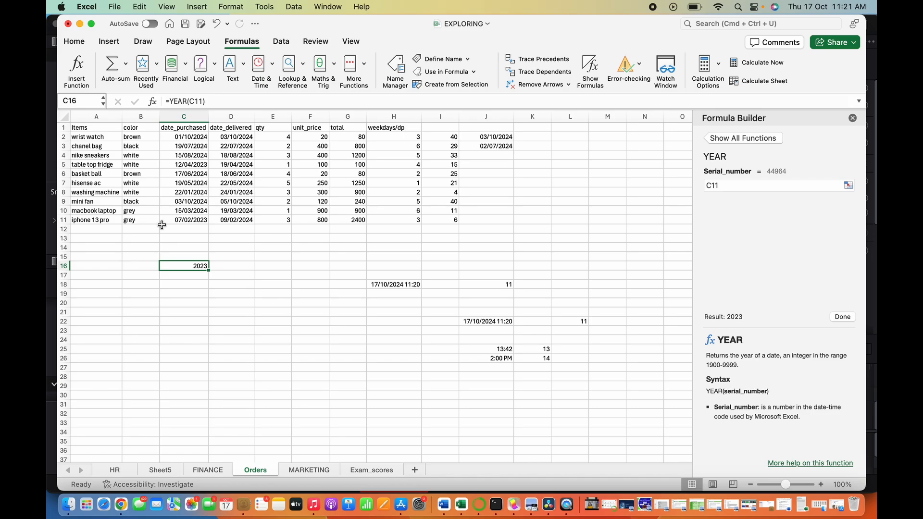
- In D17, enter a YEAR formula that returns the year of the purchase date in C4
{"action": "left_click", "coordinate": [238, 279]}
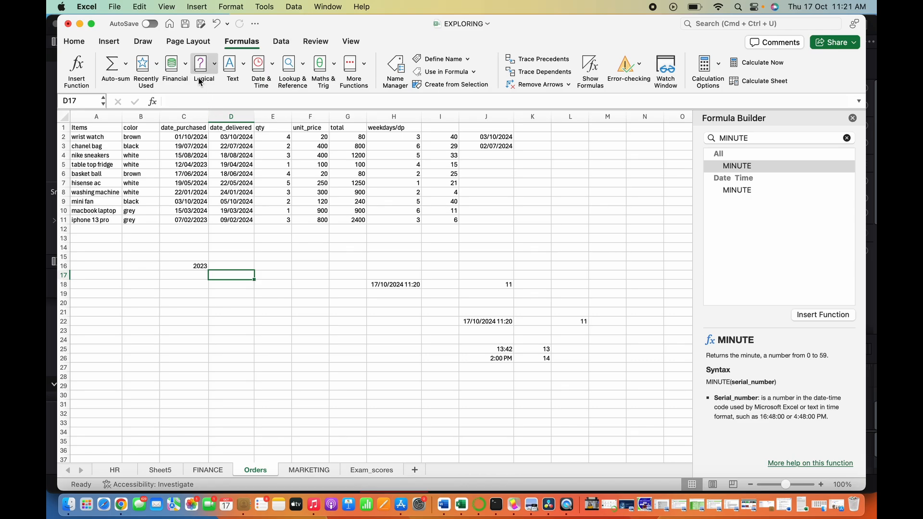
{"action": "left_click", "coordinate": [197, 102]}
{"action": "type", "text": "="}
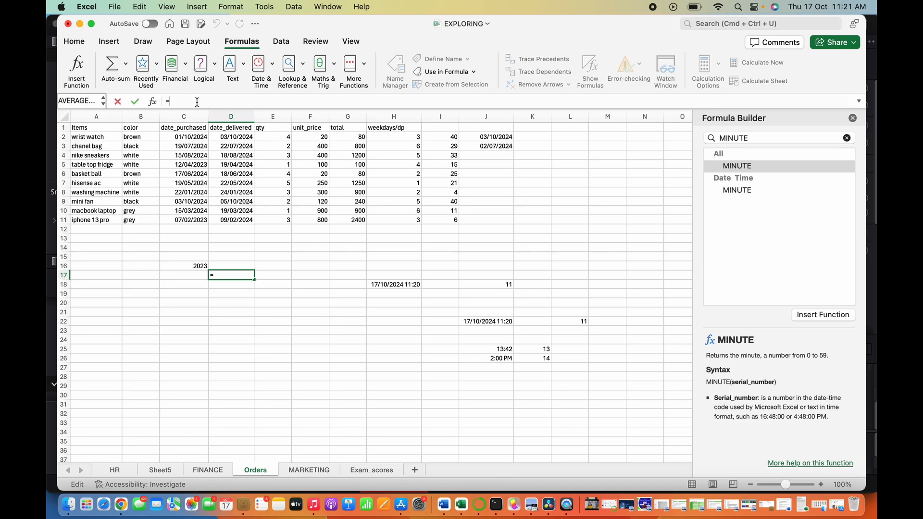
{"action": "type", "text": "YEAR("}
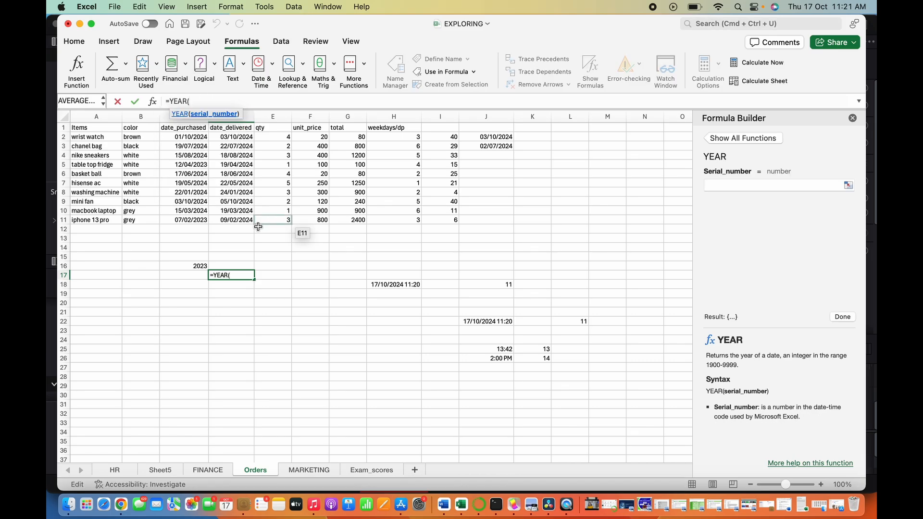
{"action": "left_click", "coordinate": [193, 156]}
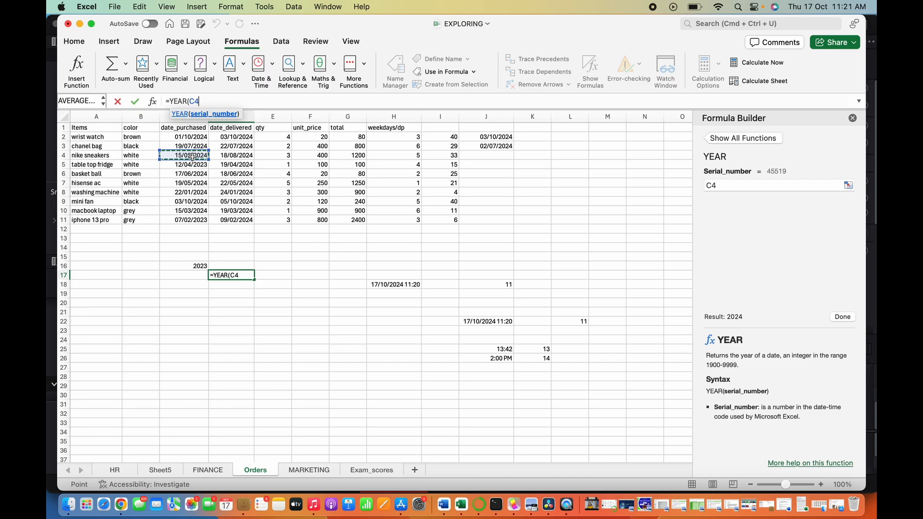
{"action": "type", "text": ")"}
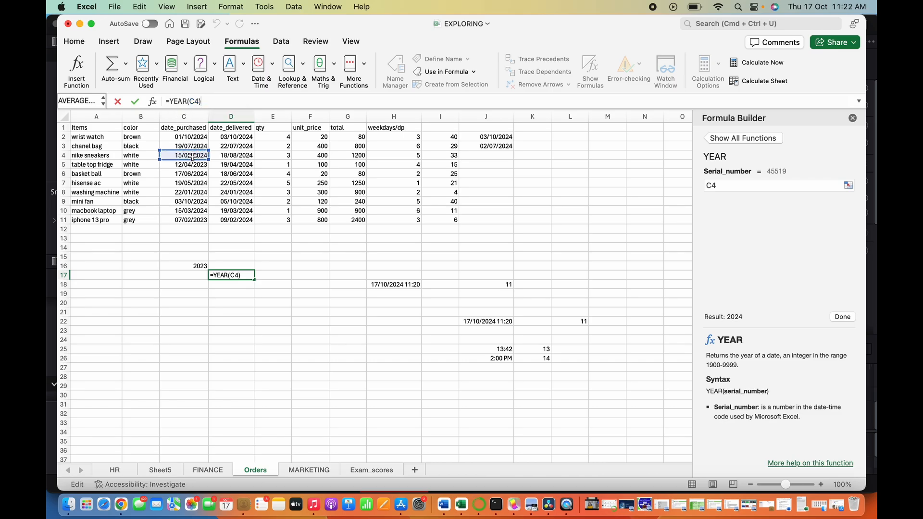
{"action": "key", "text": "Return"}
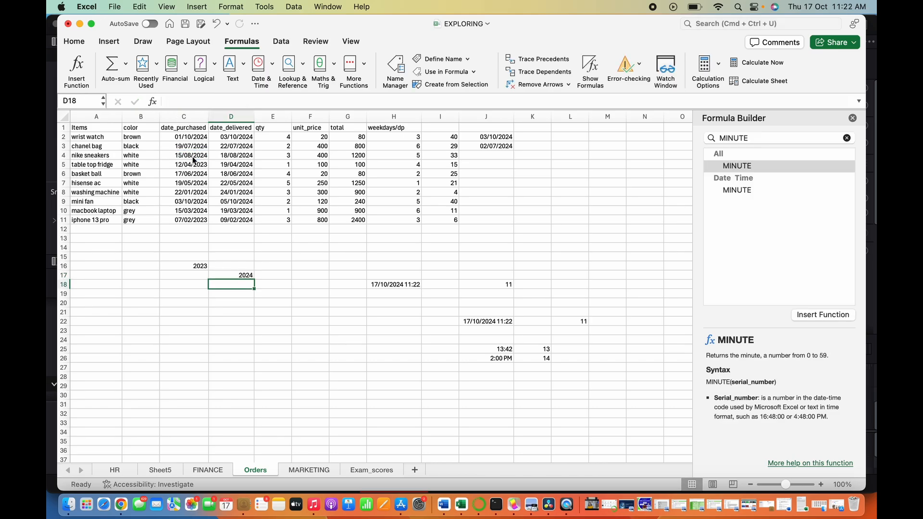
- Edit D17's YEAR formula, deleting the C4 reference from its serial number argument, and confirm
{"action": "left_click", "coordinate": [237, 277]}
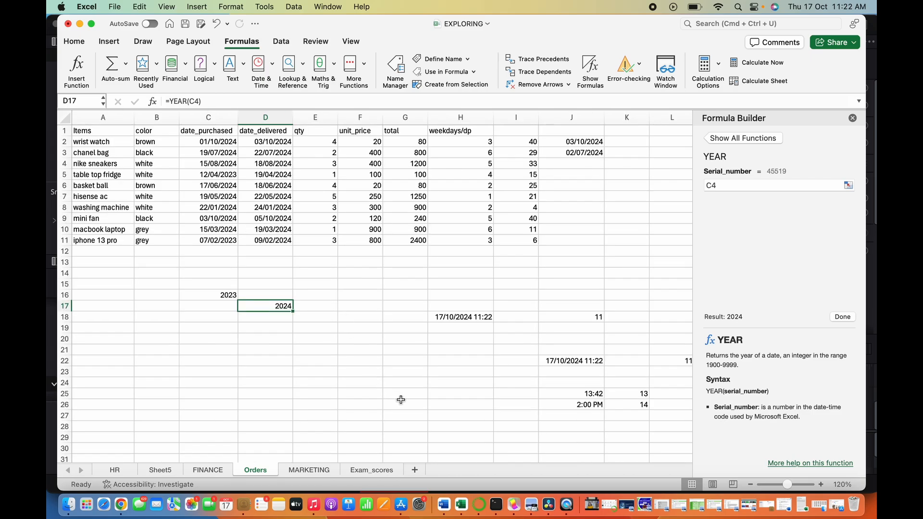
{"action": "left_click", "coordinate": [735, 185]}
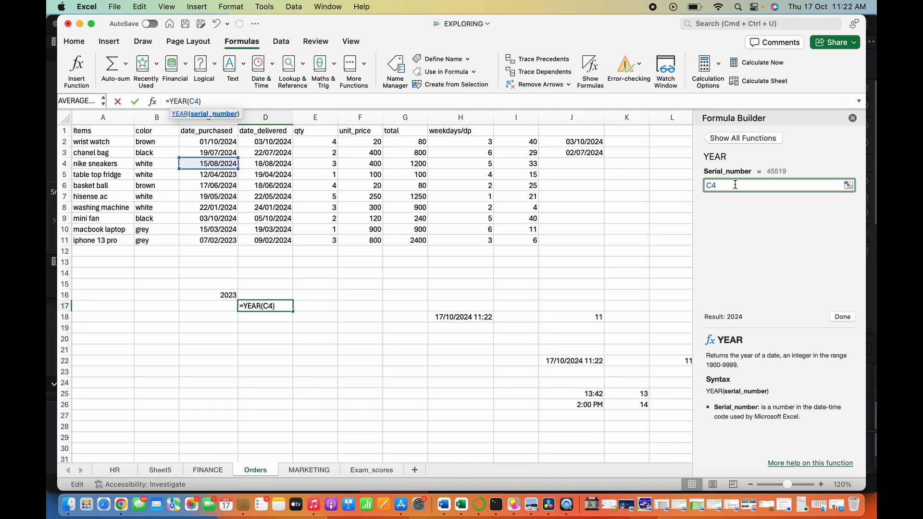
{"action": "key", "text": "BackSpace"}
{"action": "key", "text": "BackSpace"}
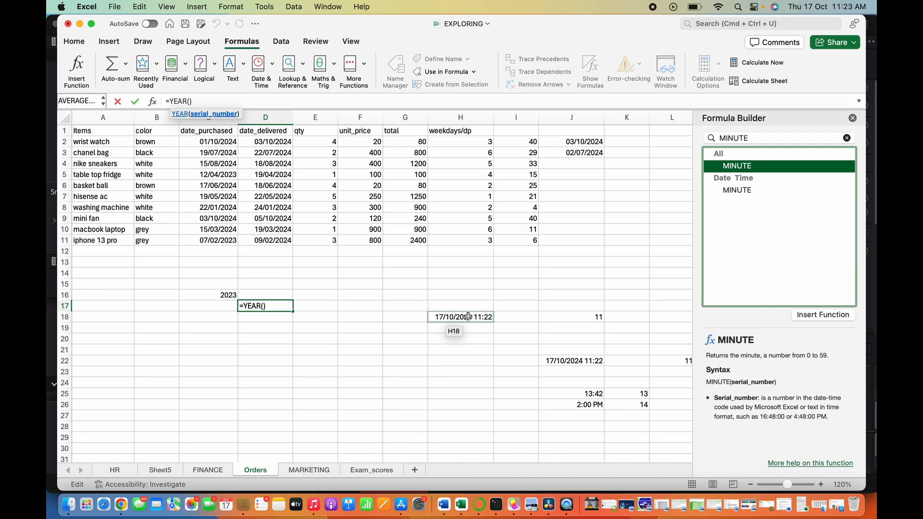
{"action": "left_click", "coordinate": [530, 319]}
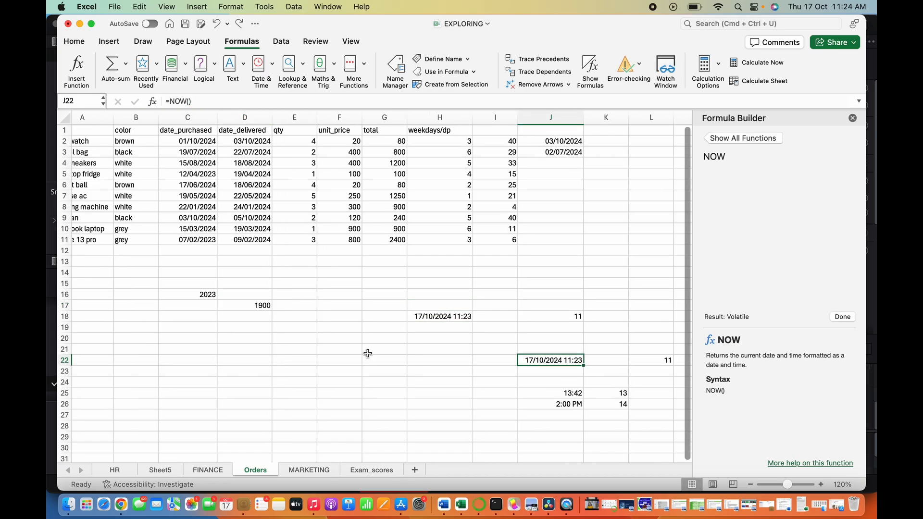
- In G21, enter a MINUTE formula that extracts the minute from the NOW timestamp in H18
{"action": "left_click", "coordinate": [375, 352]}
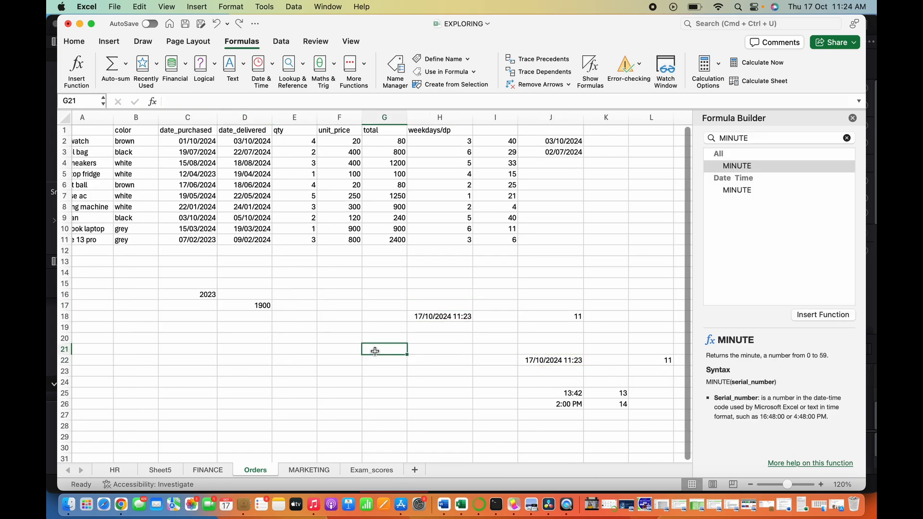
{"action": "left_click", "coordinate": [347, 102]}
{"action": "type", "text": "="}
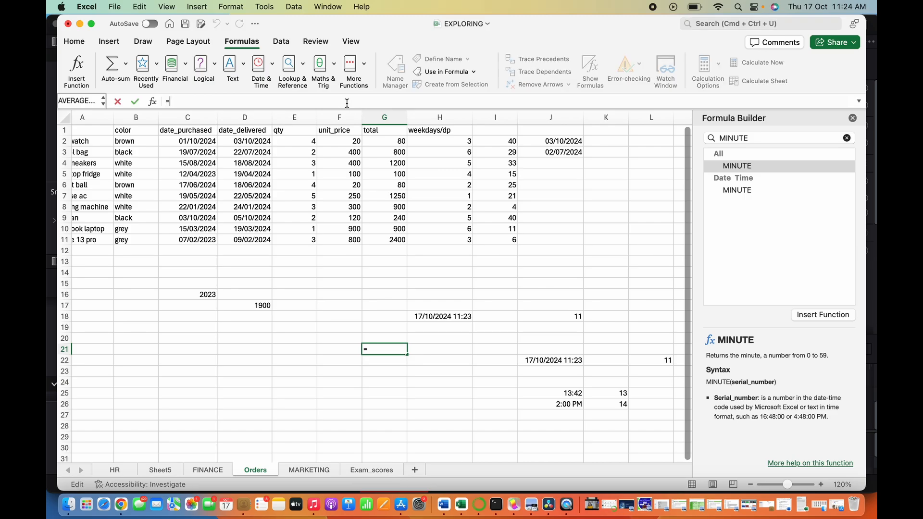
{"action": "type", "text": "MINUTE("}
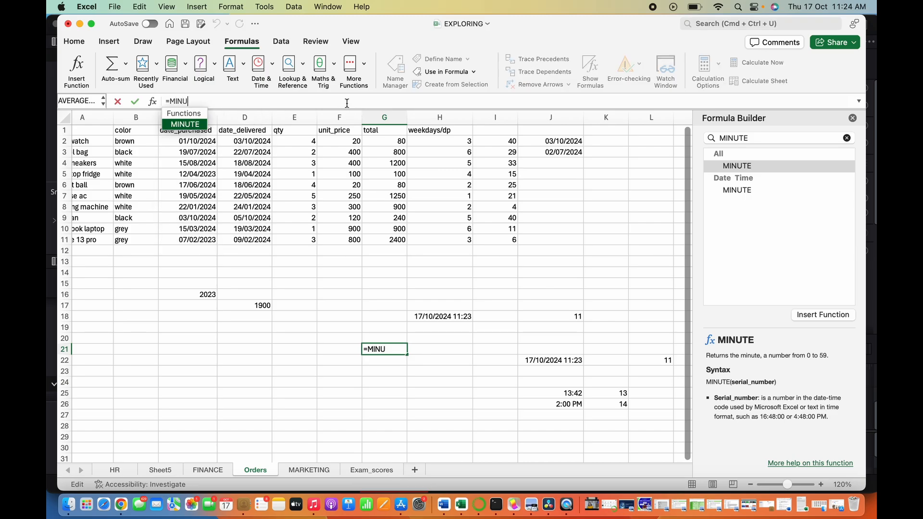
{"action": "left_click", "coordinate": [462, 315]}
{"action": "type", "text": ")"}
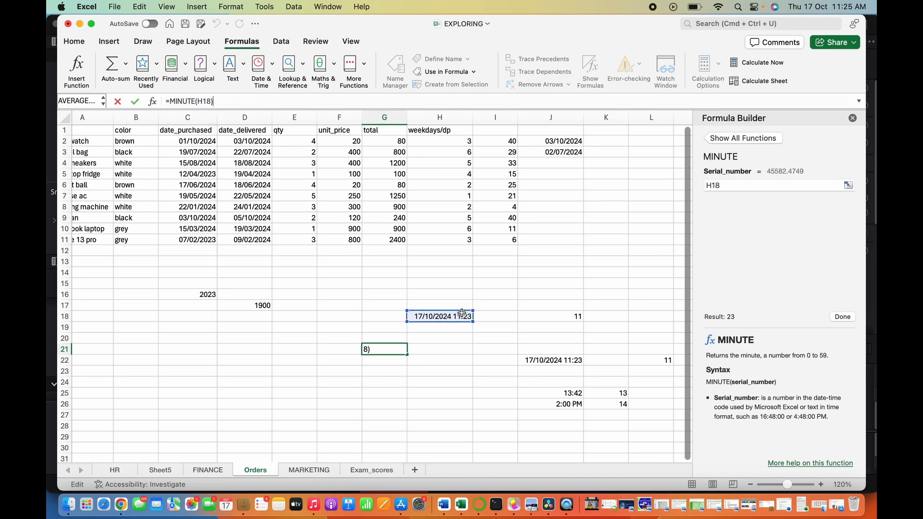
{"action": "key", "text": "Return"}
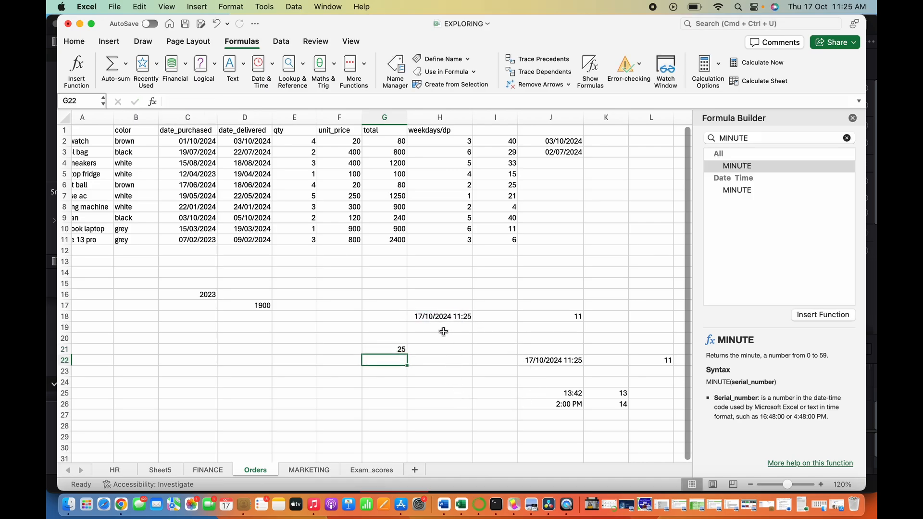
- In H26, enter a MINUTE formula that extracts the minute from the 13:42 time in J25
{"action": "left_click", "coordinate": [460, 319]}
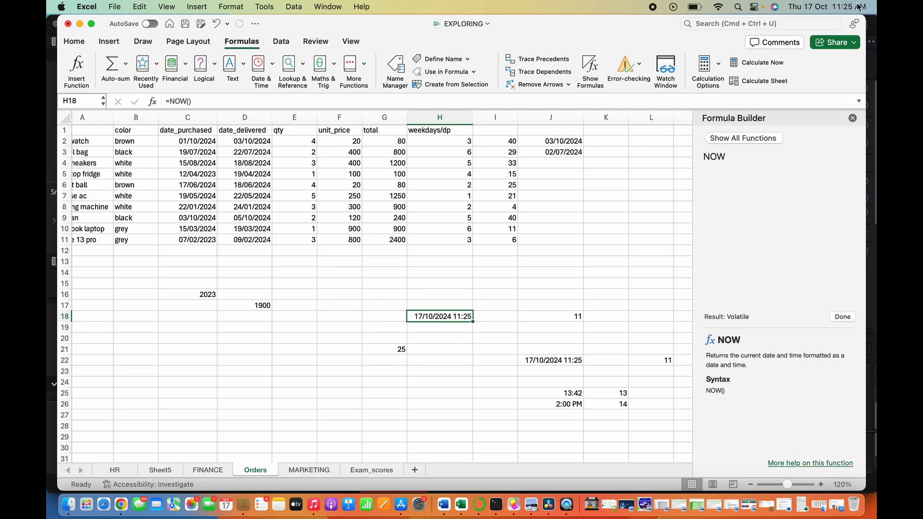
{"action": "left_click", "coordinate": [554, 358]}
{"action": "left_click", "coordinate": [570, 395]}
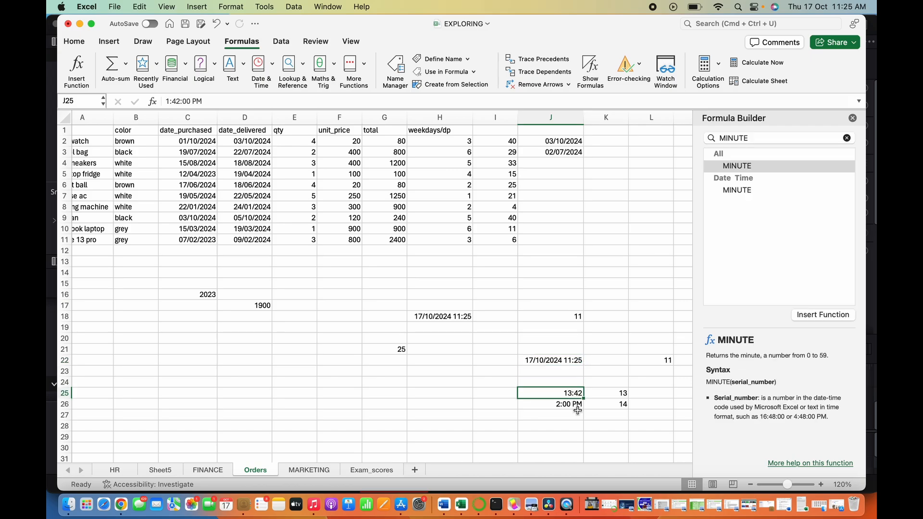
{"action": "left_click", "coordinate": [433, 406]}
{"action": "type", "text": "="}
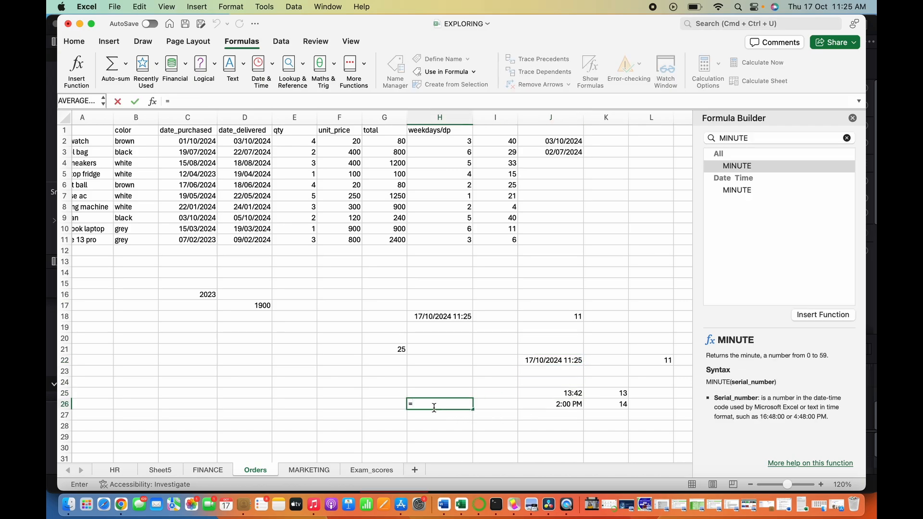
{"action": "type", "text": "minu"}
{"action": "key", "text": "Tab"}
{"action": "left_click", "coordinate": [552, 396]}
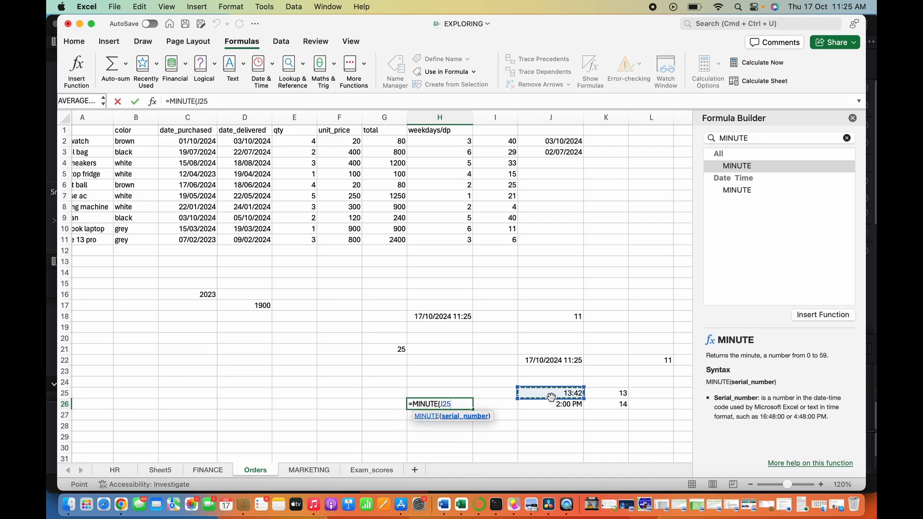
{"action": "type", "text": ")"}
{"action": "key", "text": "Return"}
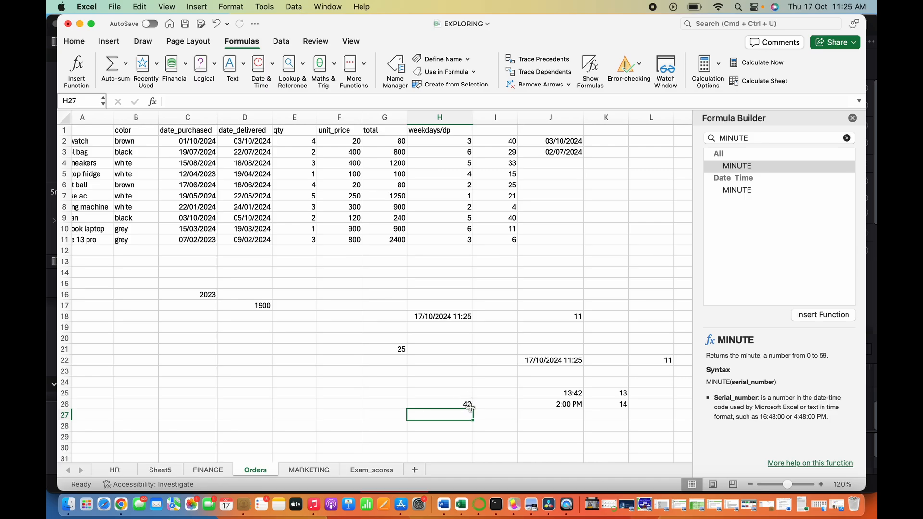
{"action": "left_click", "coordinate": [553, 403]}
{"action": "left_click", "coordinate": [542, 436]}
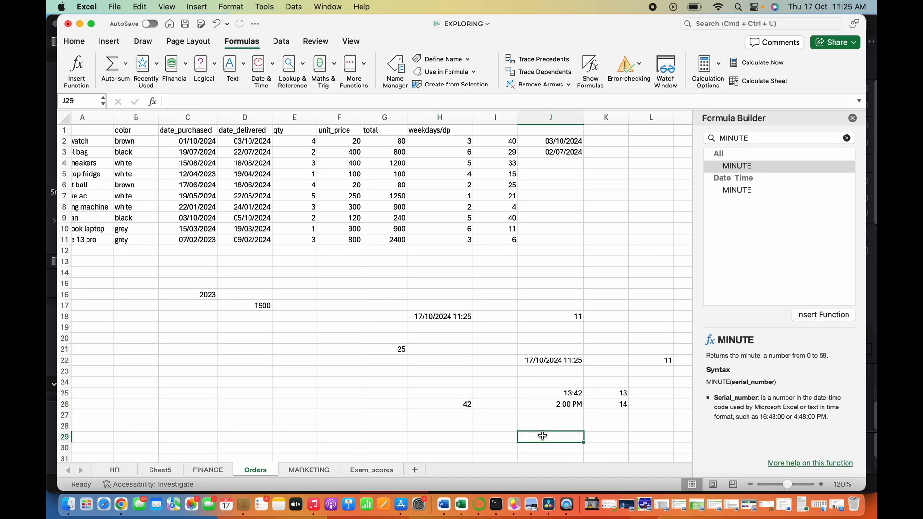
- In J29, enter a MINUTE formula that extracts the minute from the 2:00 PM time in J26
{"action": "type", "text": "=MINUTE("}
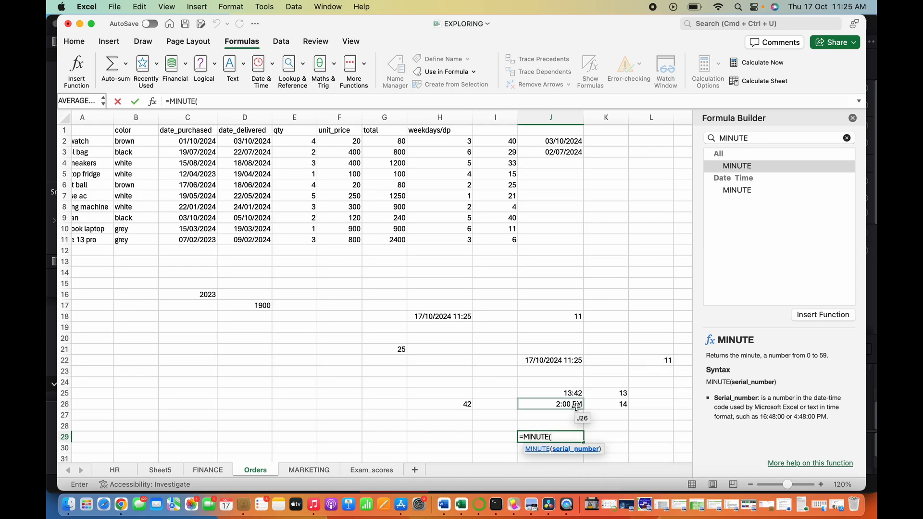
{"action": "left_click", "coordinate": [576, 404]}
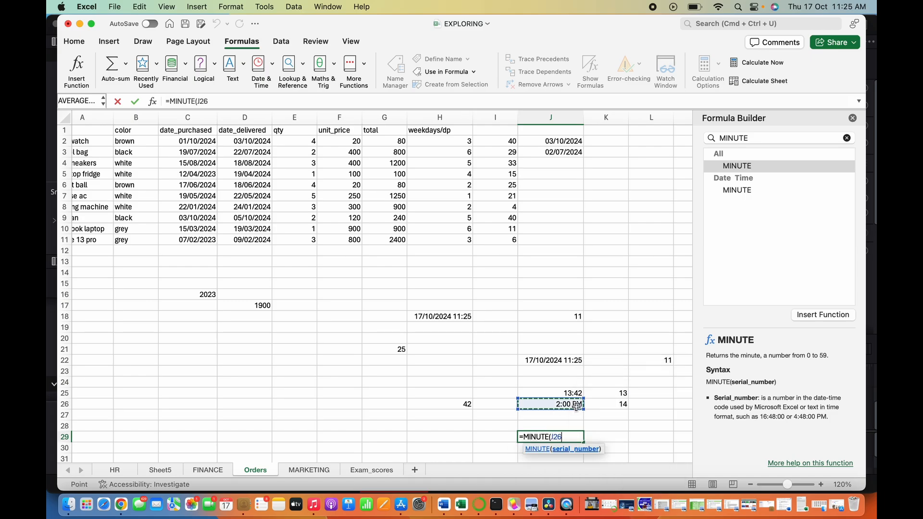
{"action": "key", "text": "Return"}
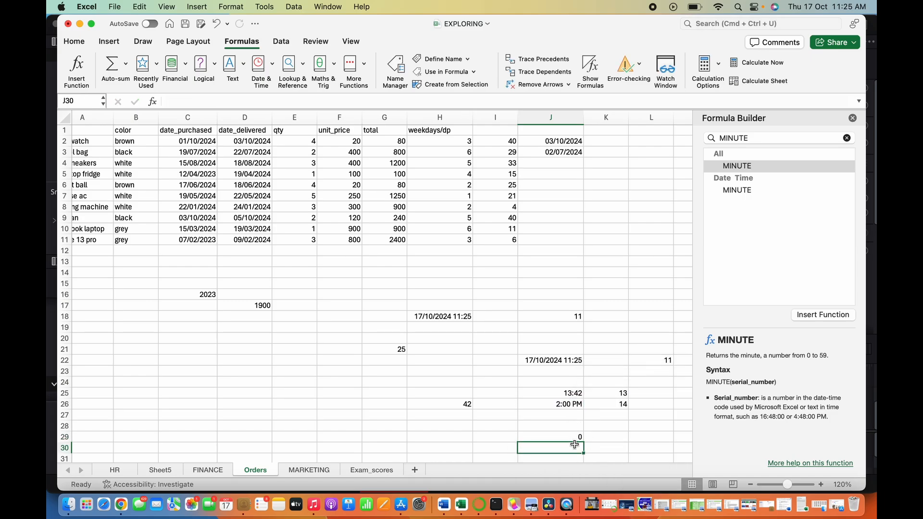
{"action": "left_click", "coordinate": [575, 437]}
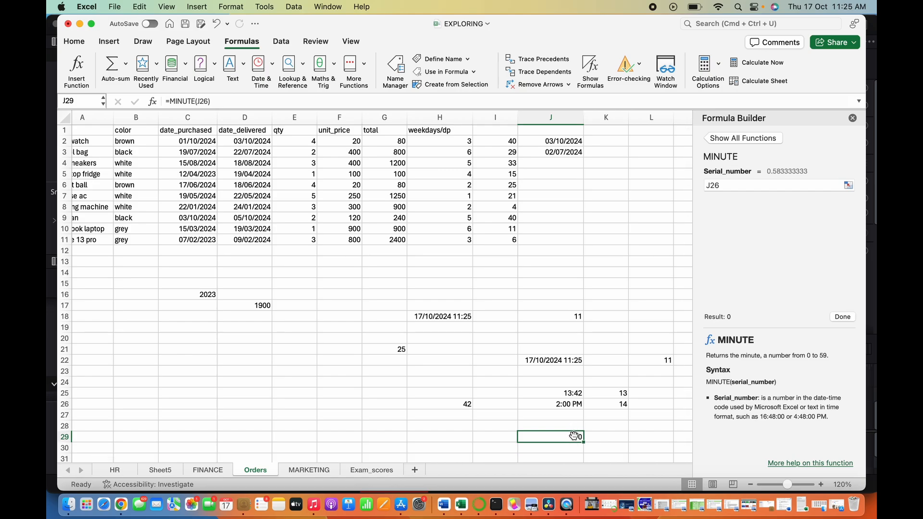
- Search the Formula Builder for the MONTH function and open its description
{"action": "left_click", "coordinate": [443, 391]}
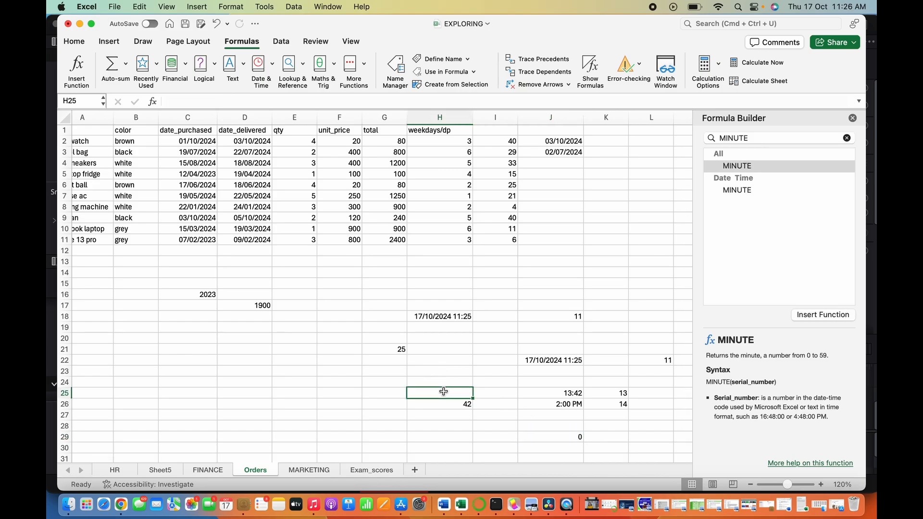
{"action": "left_click", "coordinate": [848, 139]}
{"action": "left_click", "coordinate": [847, 138]}
{"action": "type", "text": "MON"}
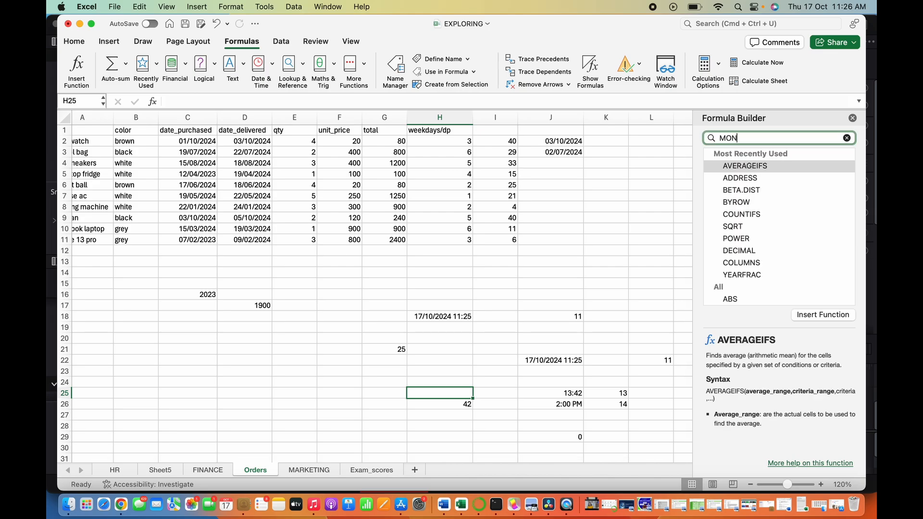
{"action": "type", "text": "TH"}
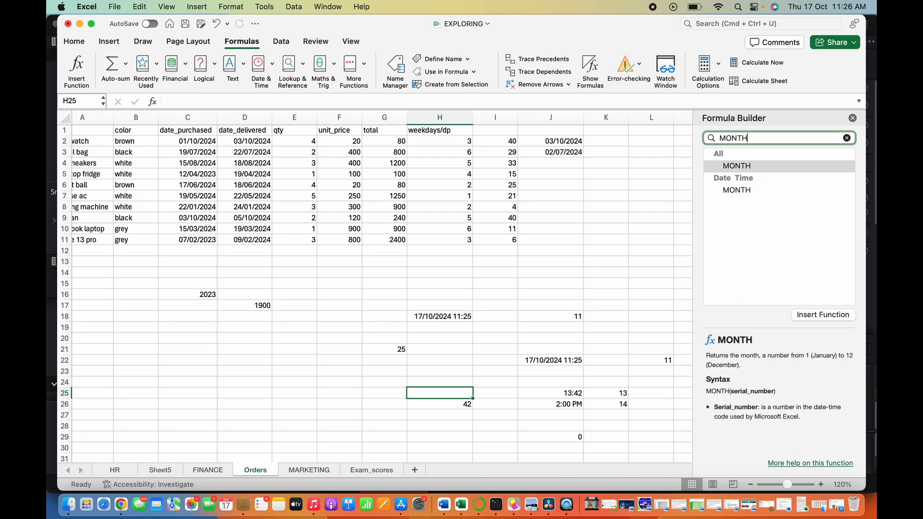
{"action": "left_click", "coordinate": [752, 166]}
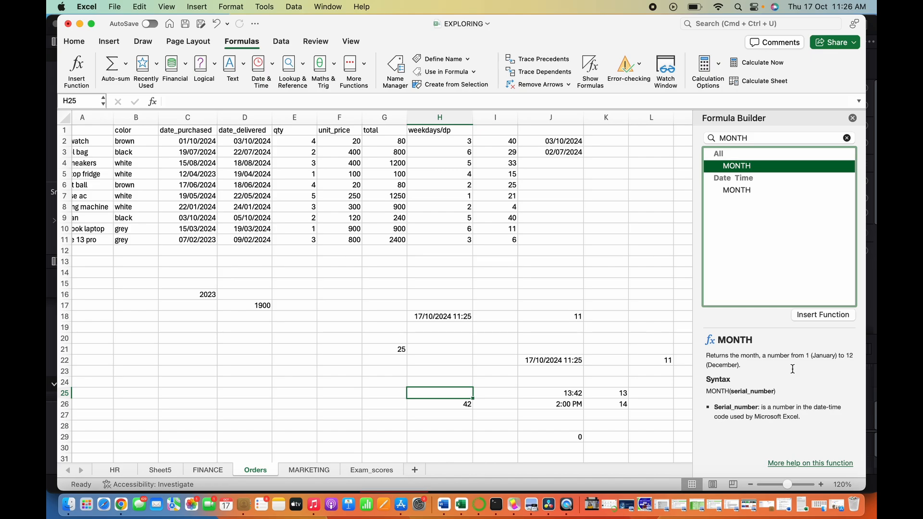
- In E21, enter a MONTH formula that returns the month of the purchase date in C4
{"action": "left_click", "coordinate": [200, 163]}
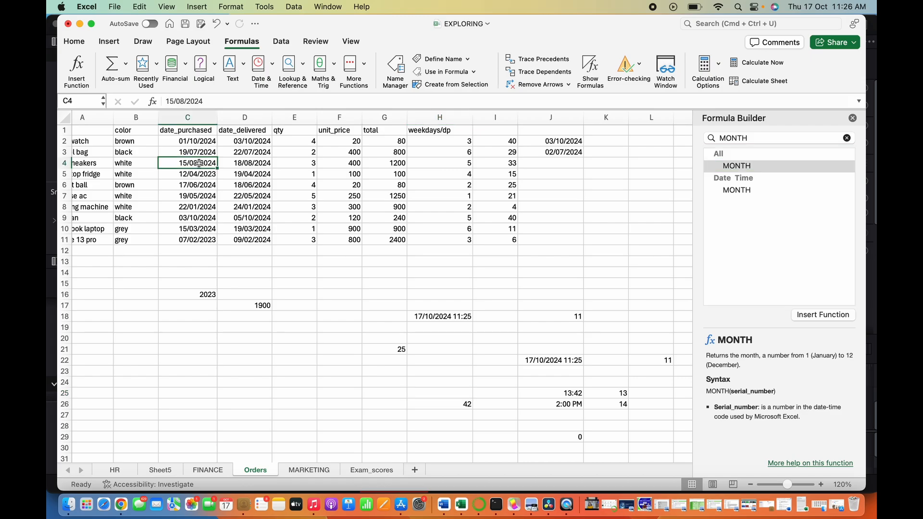
{"action": "left_click", "coordinate": [295, 352]}
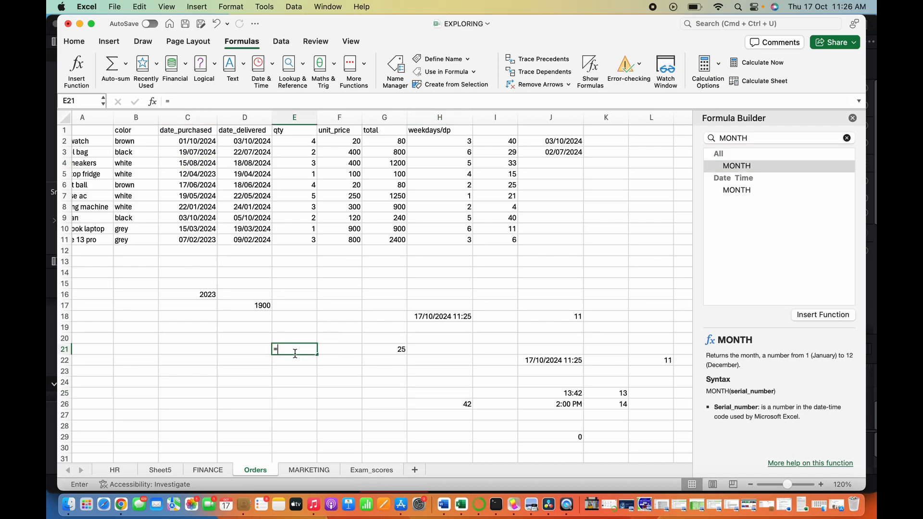
{"action": "type", "text": "=MONT"}
{"action": "key", "text": "Tab"}
{"action": "left_click", "coordinate": [199, 168]}
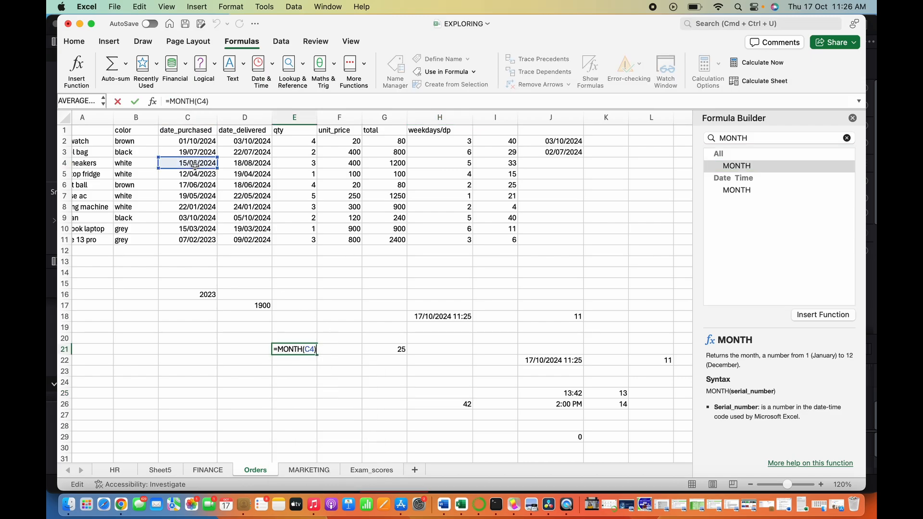
{"action": "key", "text": "Return"}
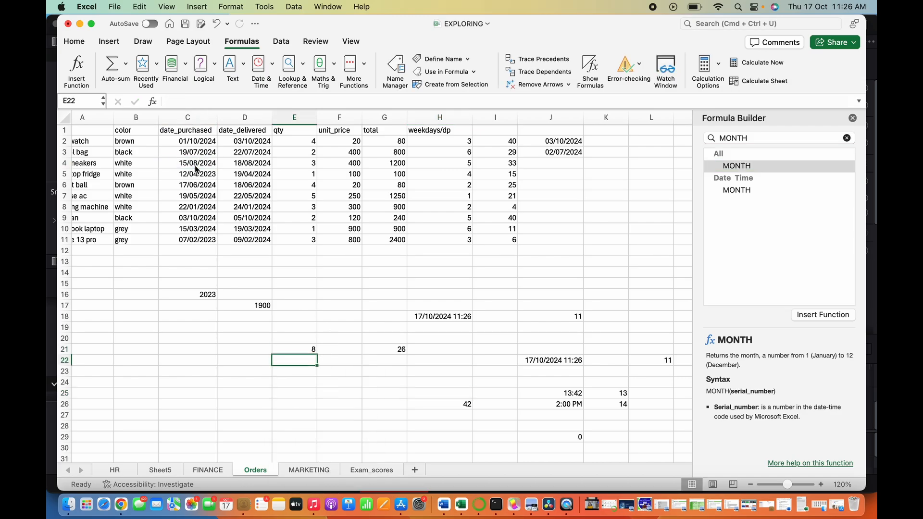
{"action": "left_click", "coordinate": [314, 352]}
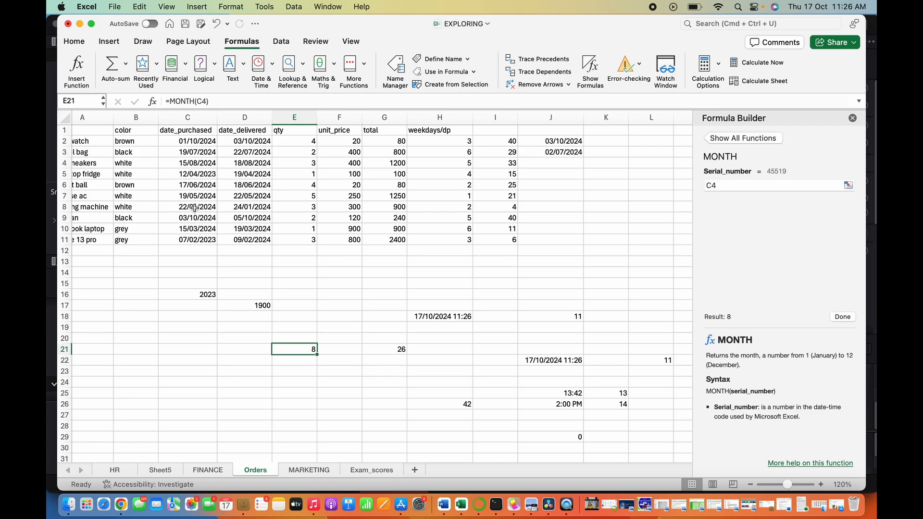
- In C22, enter a MONTH formula that returns the month of the purchase date in C8
{"action": "left_click", "coordinate": [184, 358]}
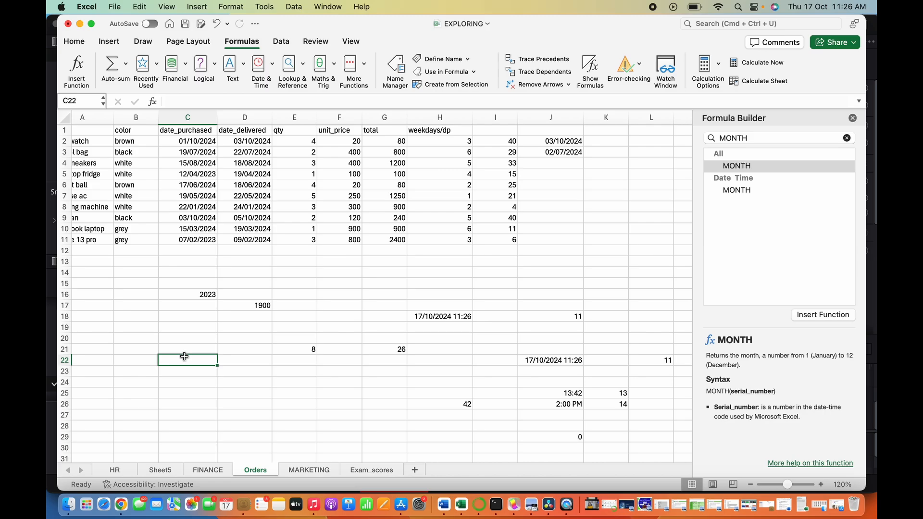
{"action": "type", "text": "=MONTH("}
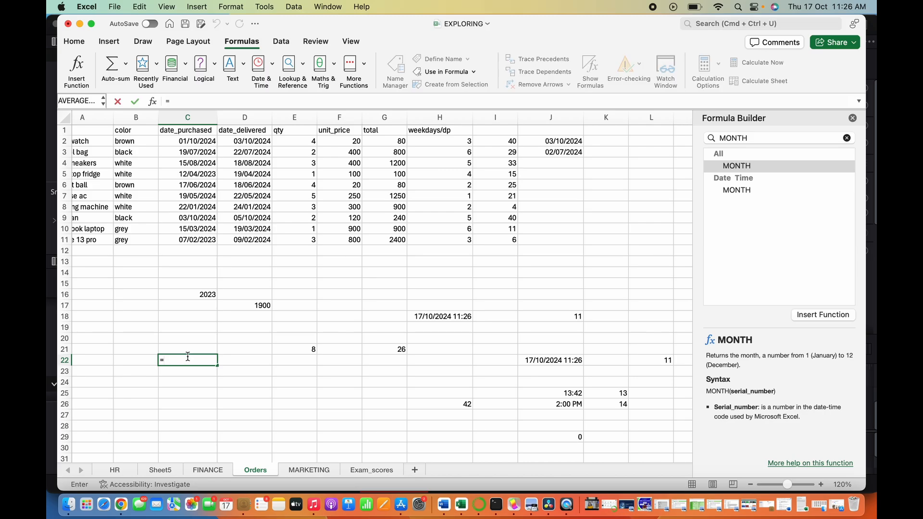
{"action": "left_click", "coordinate": [203, 208]}
{"action": "type", "text": ")"}
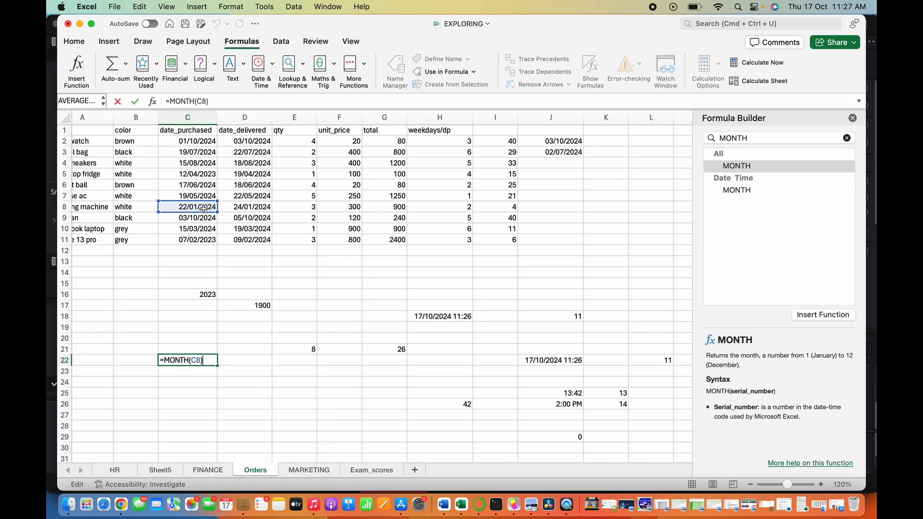
{"action": "key", "text": "Return"}
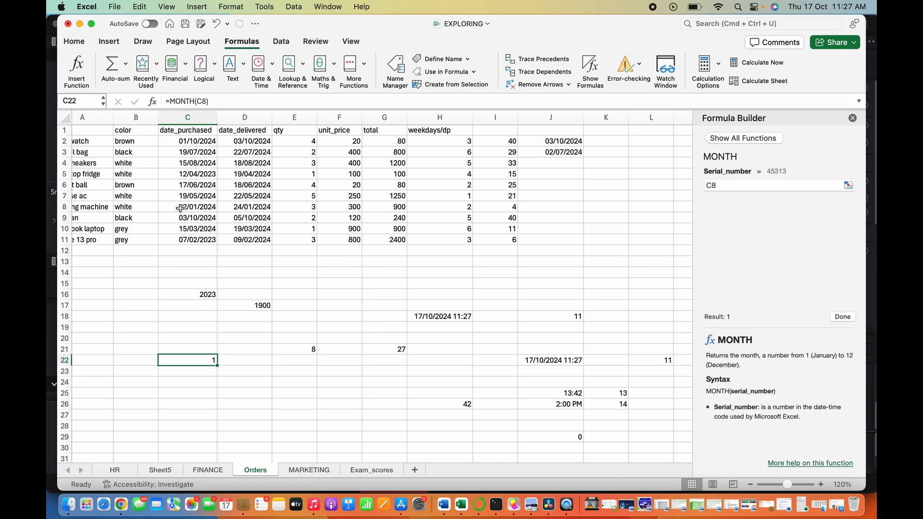
{"action": "left_click", "coordinate": [202, 208]}
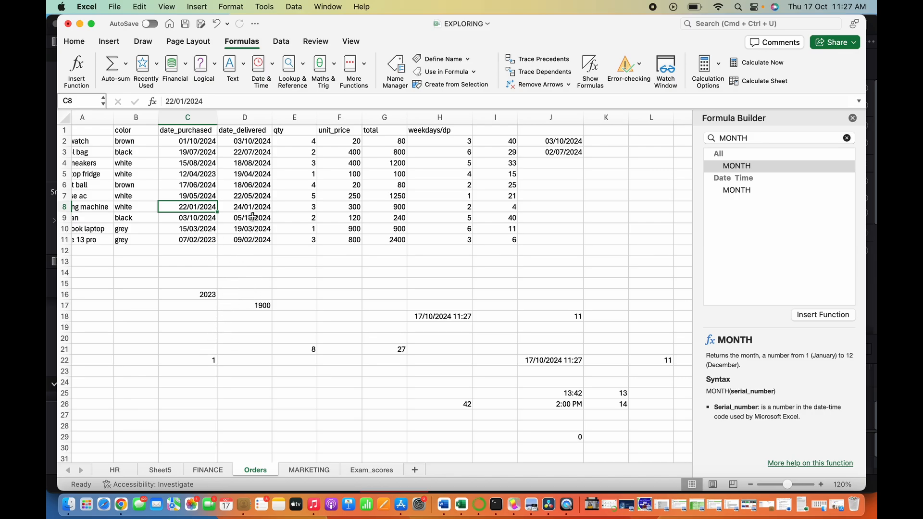
- In F24, enter a MONTH formula that returns the month of the delivery date in D7
{"action": "left_click", "coordinate": [334, 381]}
{"action": "type", "text": "=MONTH("}
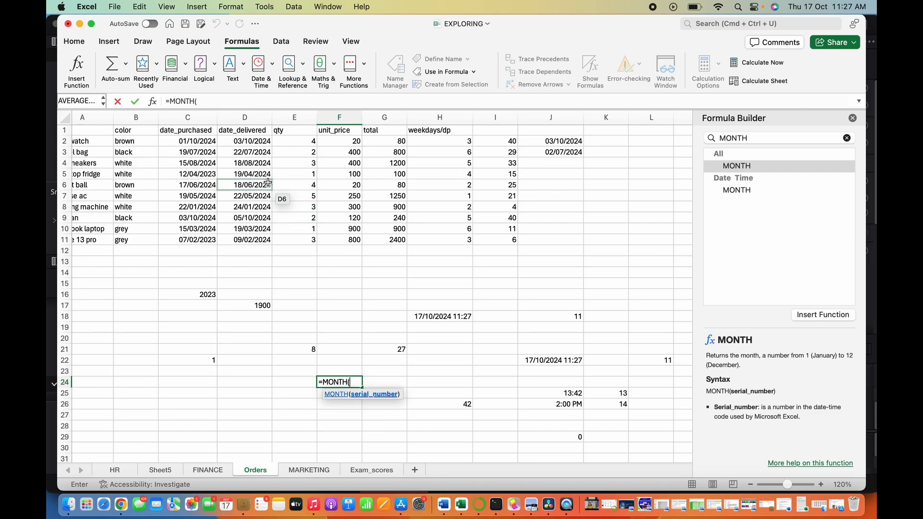
{"action": "left_click", "coordinate": [250, 195]}
{"action": "key", "text": "Return"}
{"action": "left_click", "coordinate": [251, 197]}
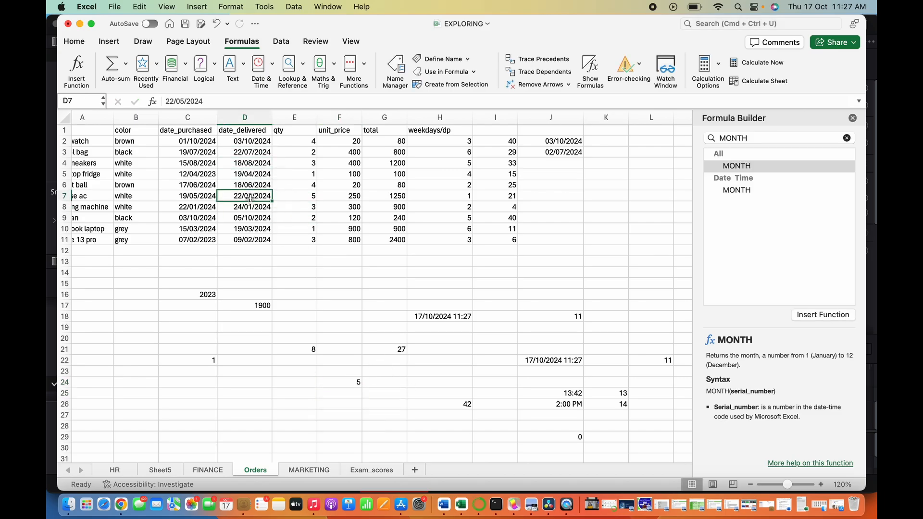
{"action": "left_click", "coordinate": [346, 381]}
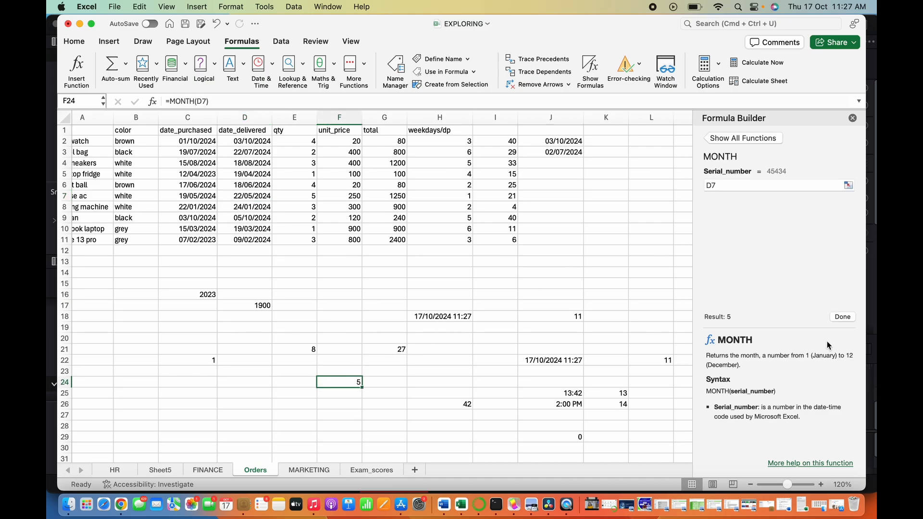
- Look up the DAYS360 function in the Formula Builder and read its argument descriptions
{"action": "left_click", "coordinate": [743, 138]}
{"action": "type", "text": "DAYS3"}
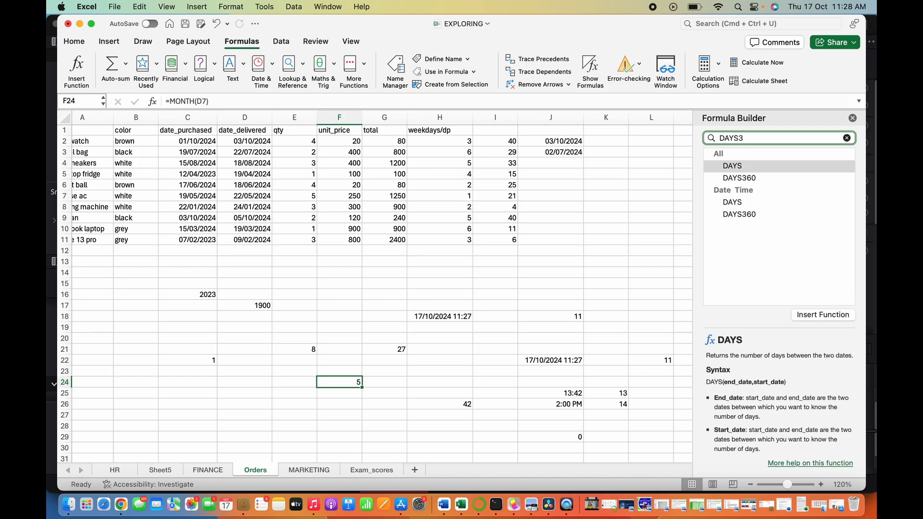
{"action": "type", "text": "60"}
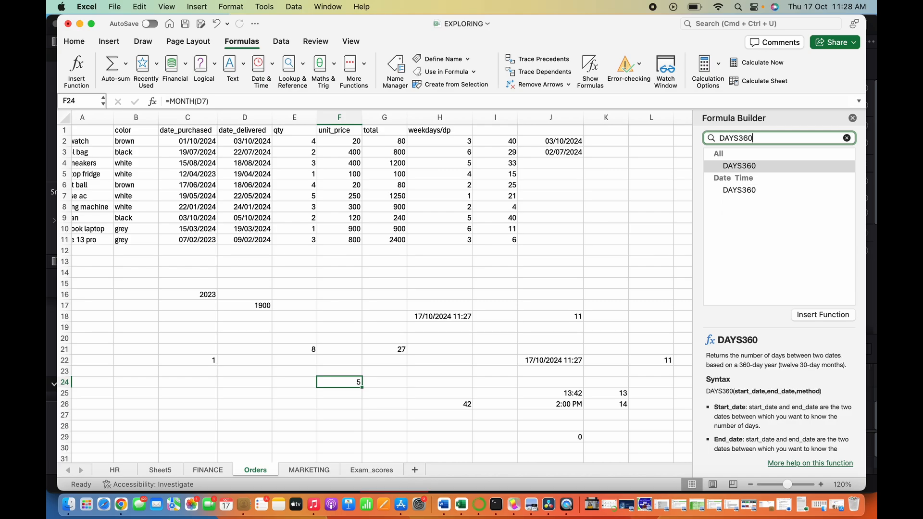
{"action": "left_click", "coordinate": [745, 191]}
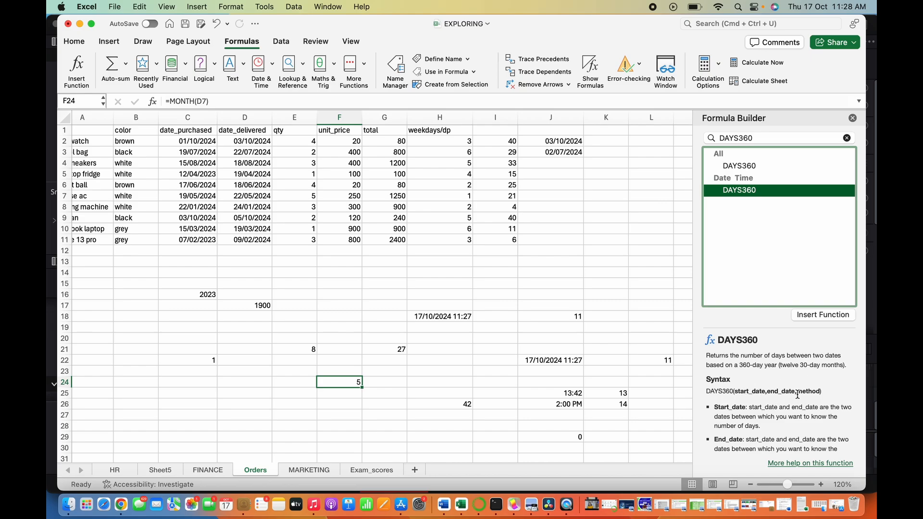
{"action": "scroll", "coordinate": [750, 409], "scroll_direction": "down", "scroll_amount": 1}
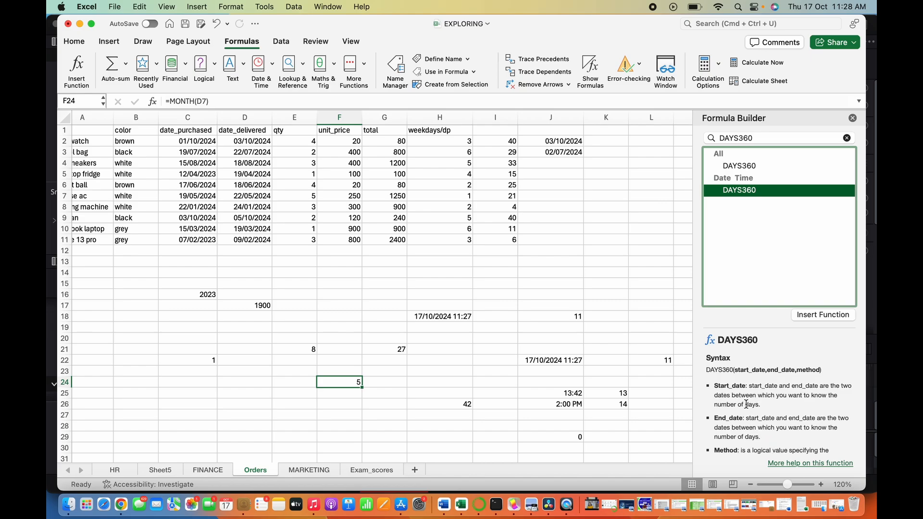
{"action": "scroll", "coordinate": [747, 414], "scroll_direction": "down", "scroll_amount": 2}
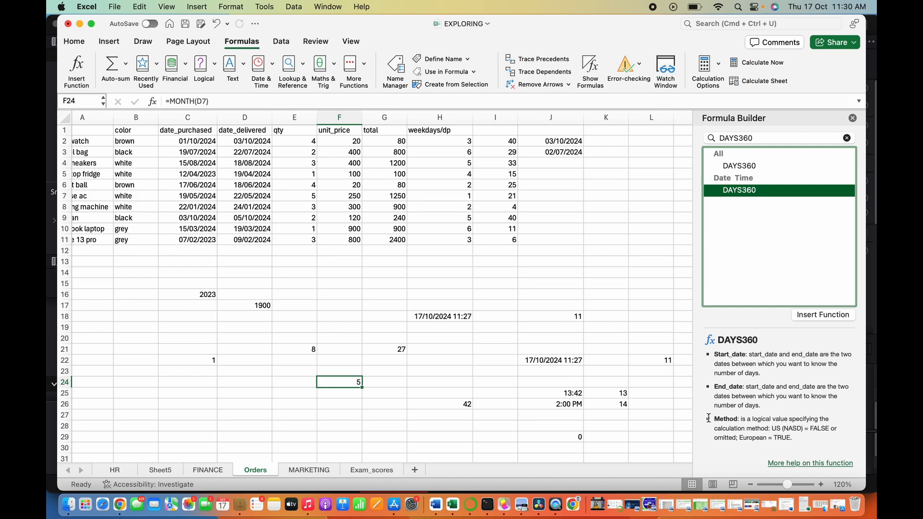
{"action": "scroll", "coordinate": [622, 343], "scroll_direction": "down", "scroll_amount": 1}
{"action": "scroll", "coordinate": [622, 343], "scroll_direction": "left", "scroll_amount": 1}
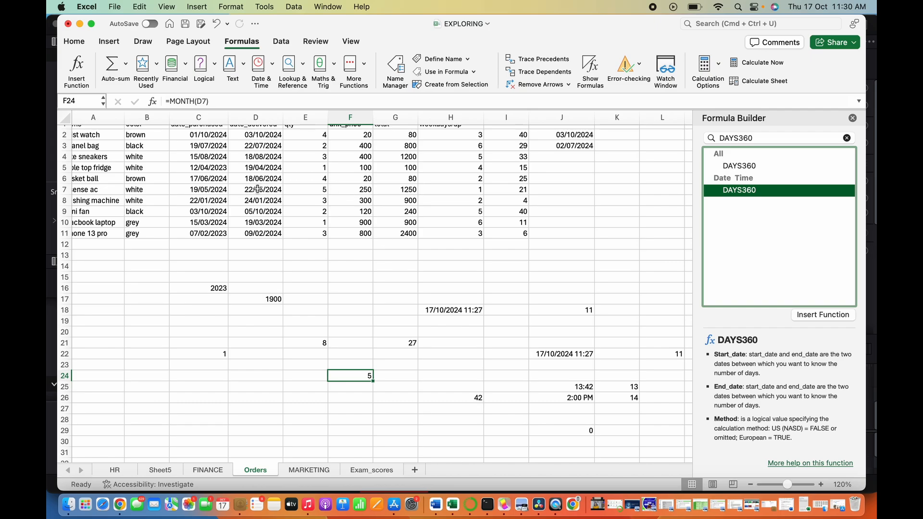
{"action": "scroll", "coordinate": [258, 189], "scroll_direction": "up", "scroll_amount": 1}
{"action": "scroll", "coordinate": [258, 189], "scroll_direction": "left", "scroll_amount": 1}
{"action": "scroll", "coordinate": [258, 189], "scroll_direction": "down", "scroll_amount": 1}
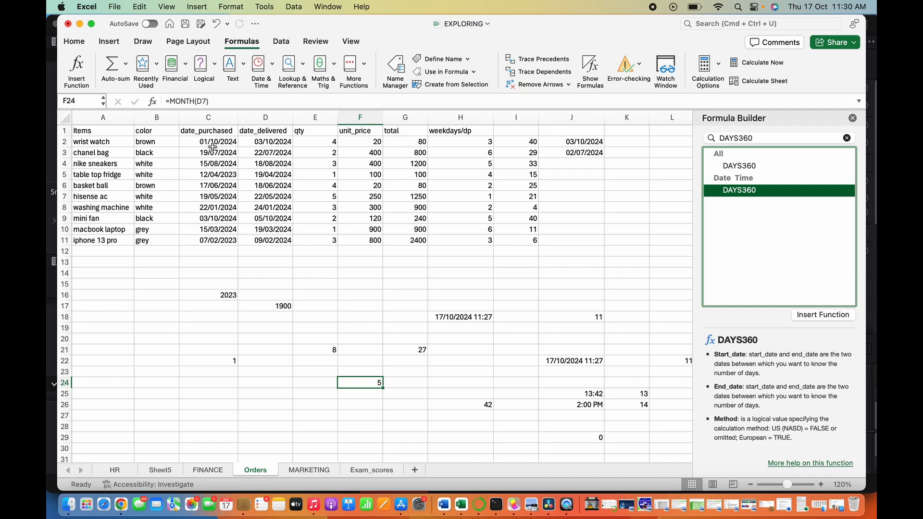
- Examine the purchase and delivery dates in the first rows of columns C and D
{"action": "left_click", "coordinate": [260, 144]}
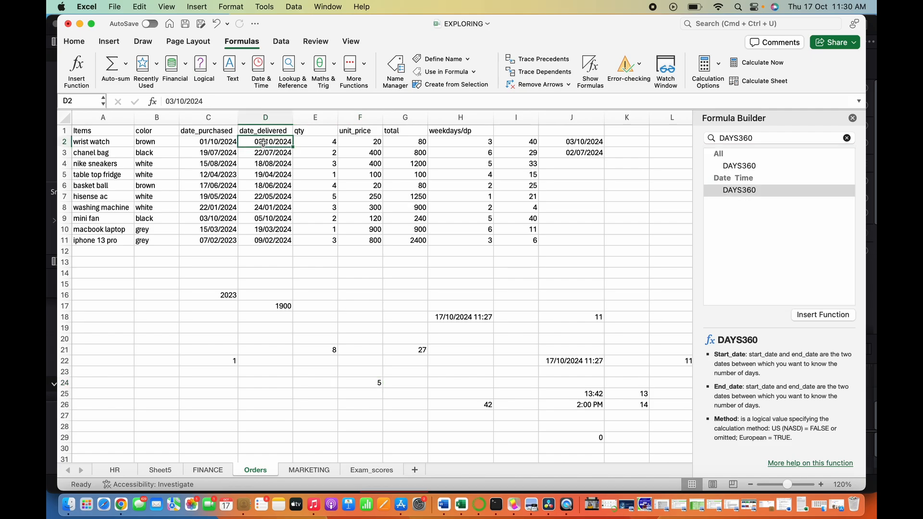
{"action": "left_click", "coordinate": [225, 143]}
{"action": "left_click", "coordinate": [214, 156]}
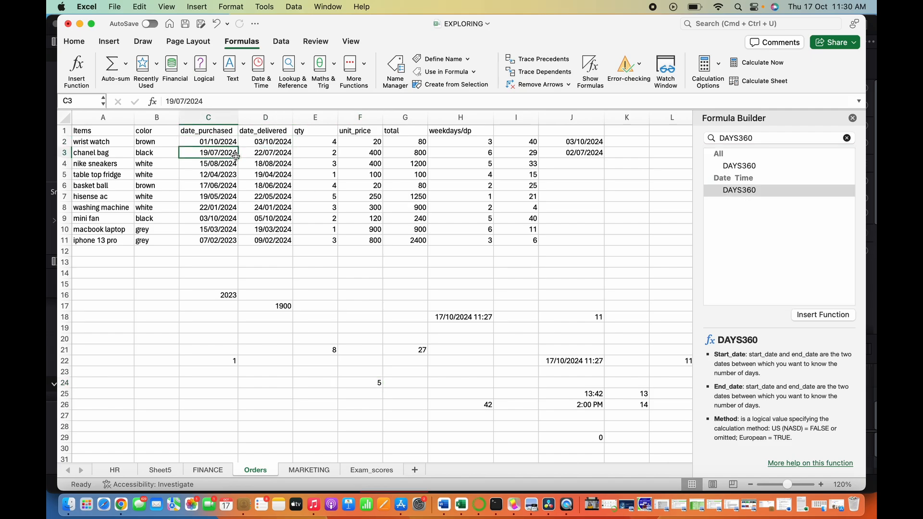
{"action": "left_click", "coordinate": [251, 155]}
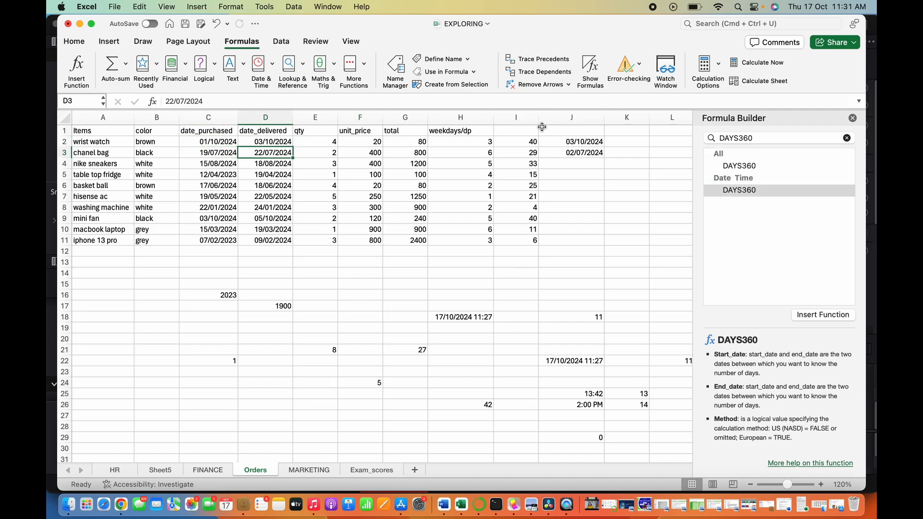
{"action": "scroll", "coordinate": [612, 196], "scroll_direction": "down", "scroll_amount": 1}
{"action": "scroll", "coordinate": [612, 196], "scroll_direction": "up", "scroll_amount": 1}
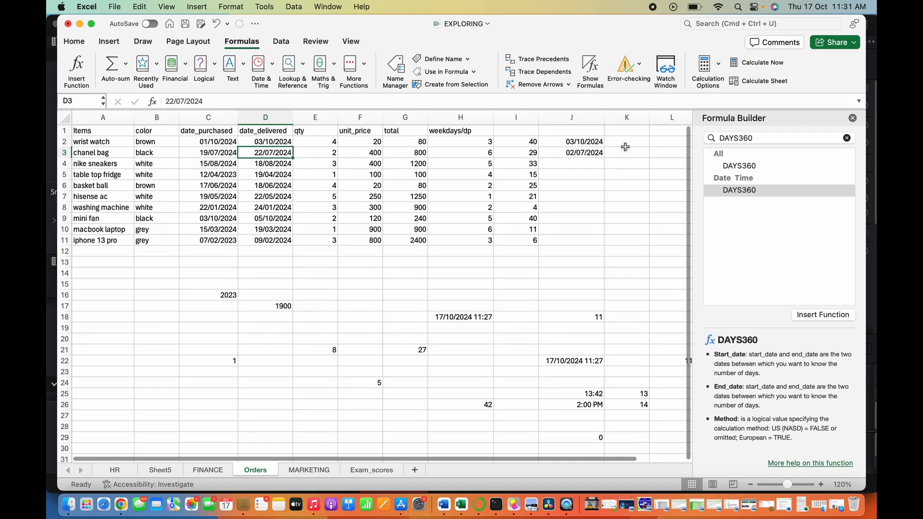
- Enter the column header efficiency_delivery in K1
{"action": "left_click", "coordinate": [625, 134]}
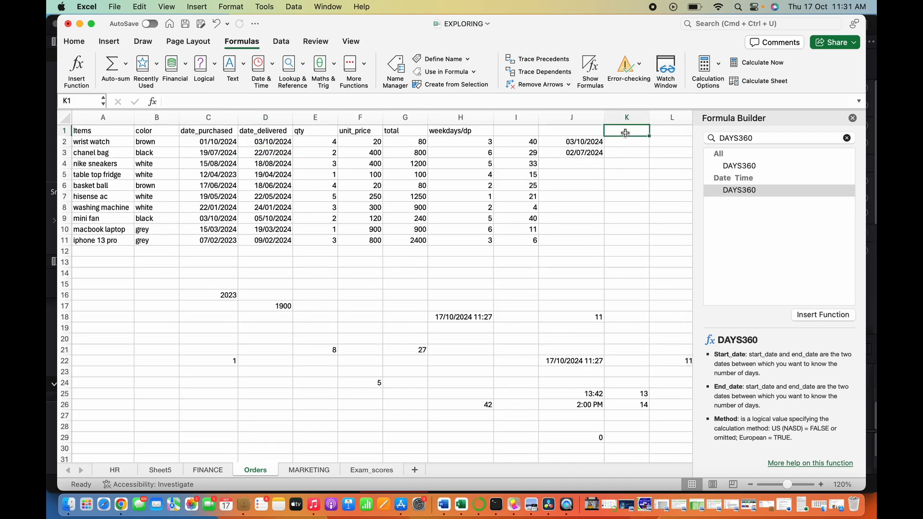
{"action": "type", "text": "efficiency_delivery"}
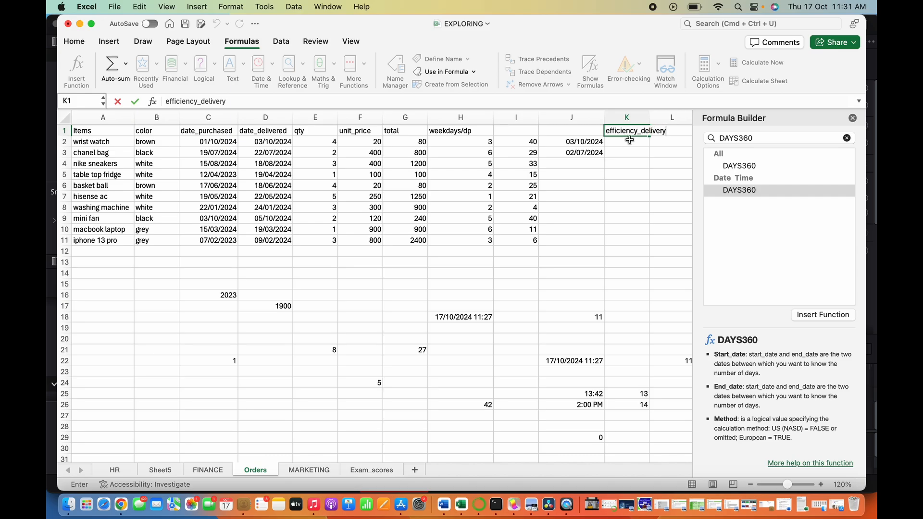
{"action": "left_click", "coordinate": [627, 117]}
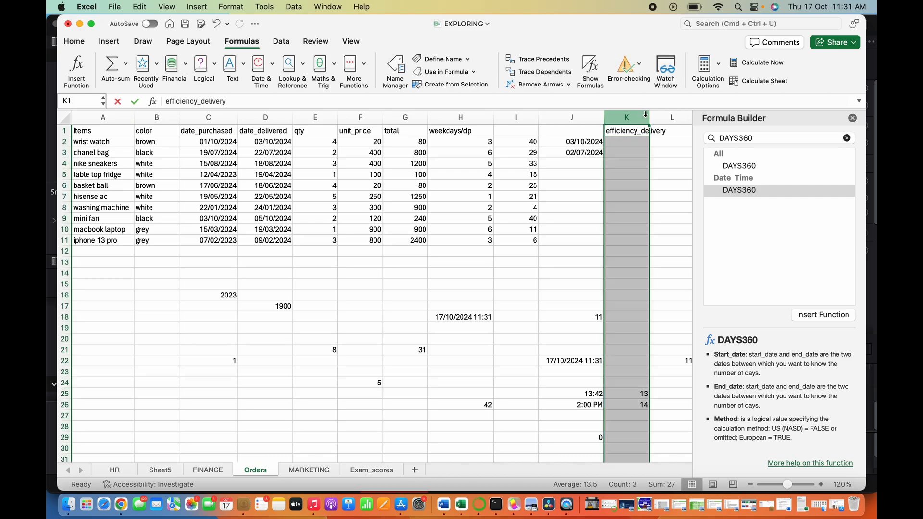
- Widen column K to fit its header and enter a DAYS360 formula in K2 counting days from purchase date C2 to delivery date D2
{"action": "left_click_drag", "start_coordinate": [649, 117], "coordinate": [672, 117]}
{"action": "left_click", "coordinate": [648, 143]}
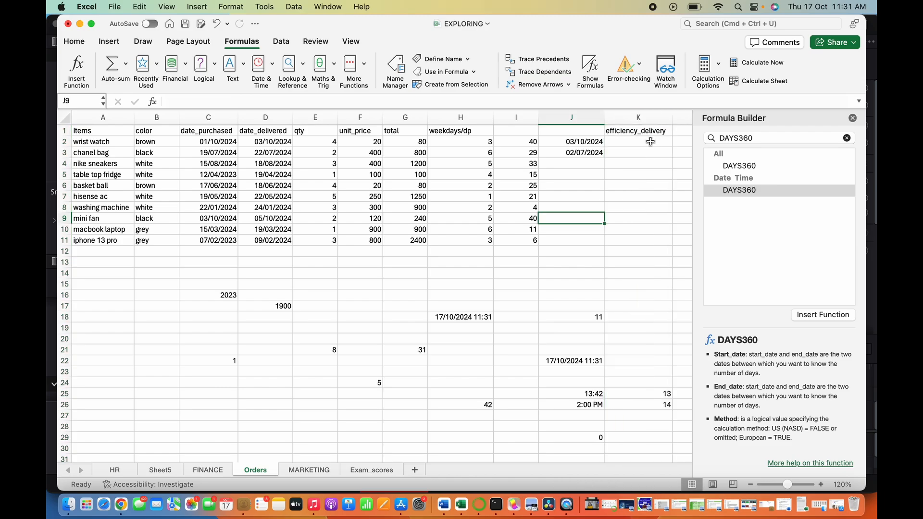
{"action": "left_click", "coordinate": [587, 100]}
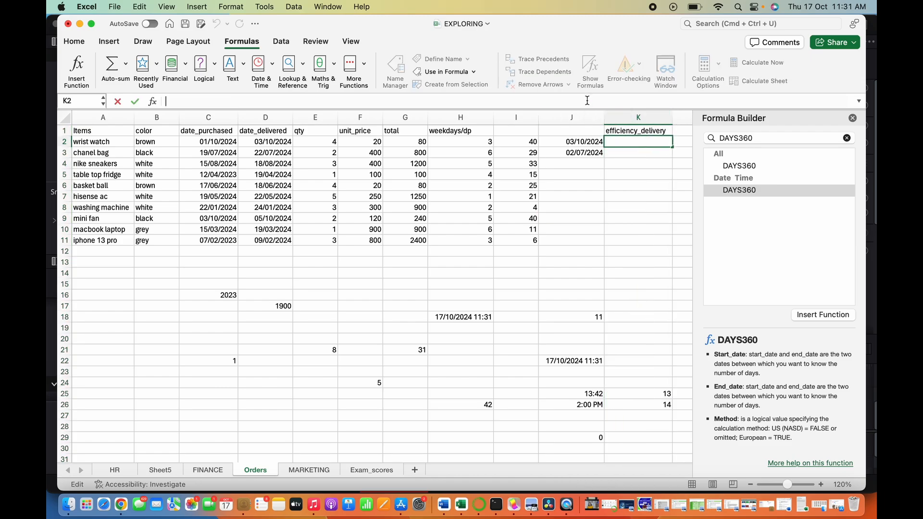
{"action": "type", "text": "="}
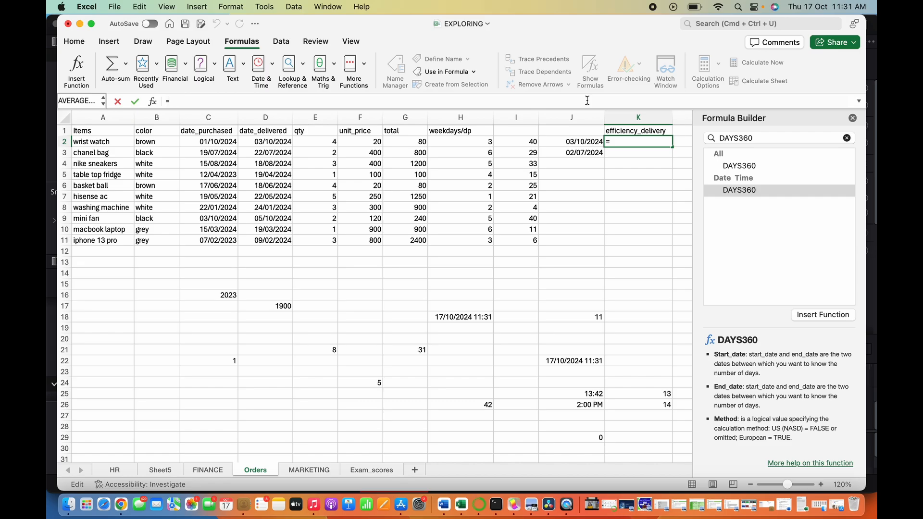
{"action": "type", "text": "DAYS3"}
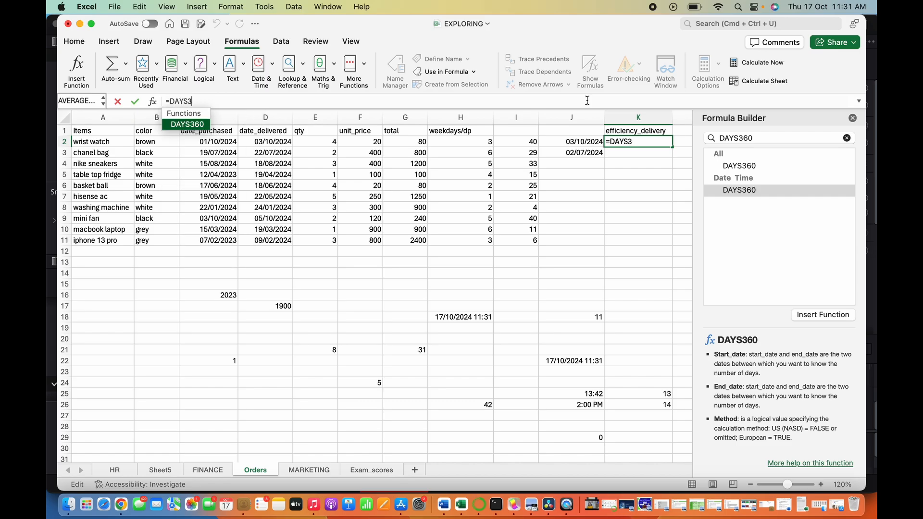
{"action": "key", "text": "Tab"}
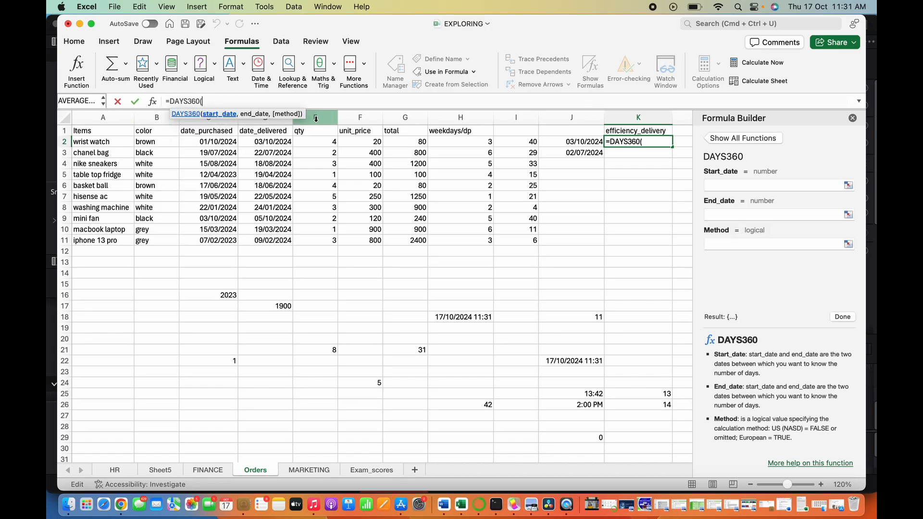
{"action": "left_click", "coordinate": [226, 141]}
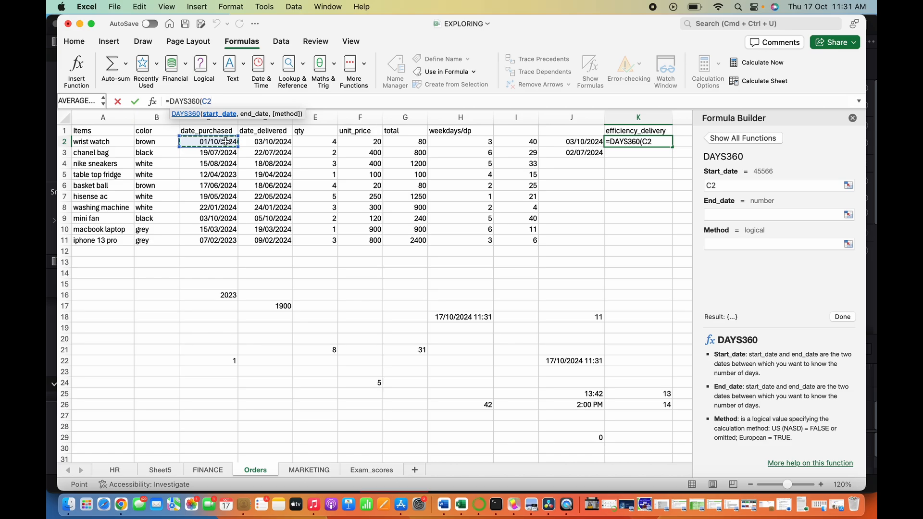
{"action": "type", "text": ","}
{"action": "left_click", "coordinate": [271, 141]}
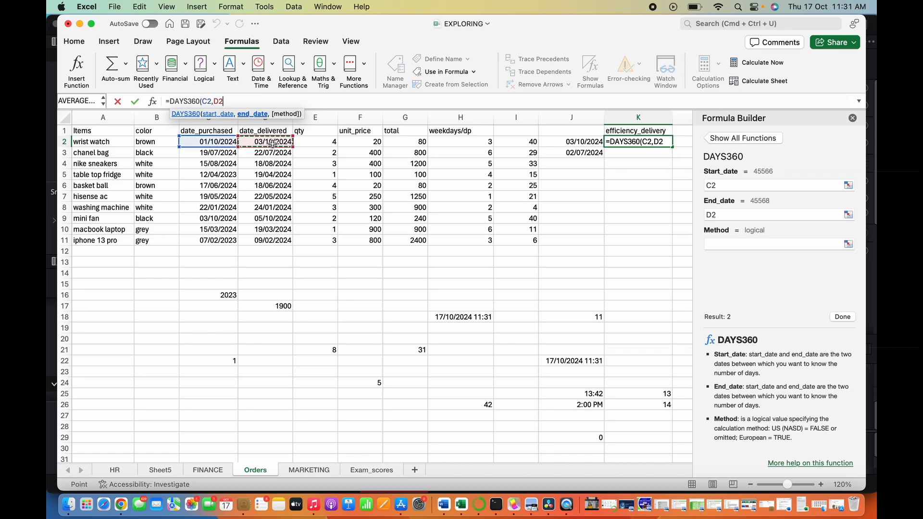
{"action": "type", "text": ")"}
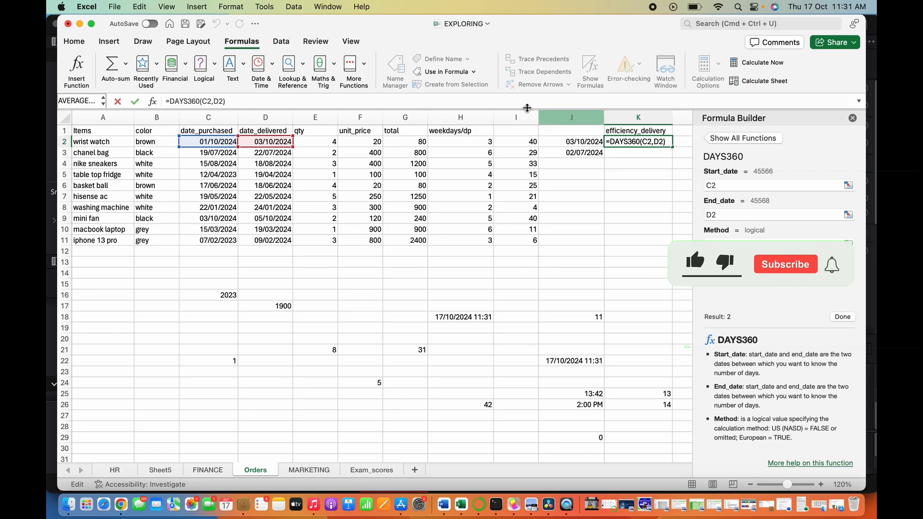
{"action": "key", "text": "Return"}
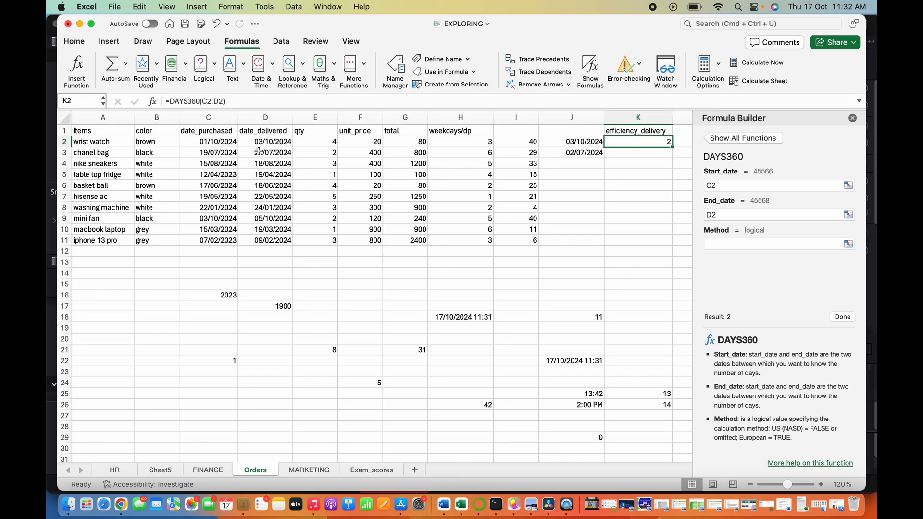
- Enter a DAYS360 formula in K3 using the purchase date in C3 and the delivery date in D3
{"action": "left_click", "coordinate": [225, 144]}
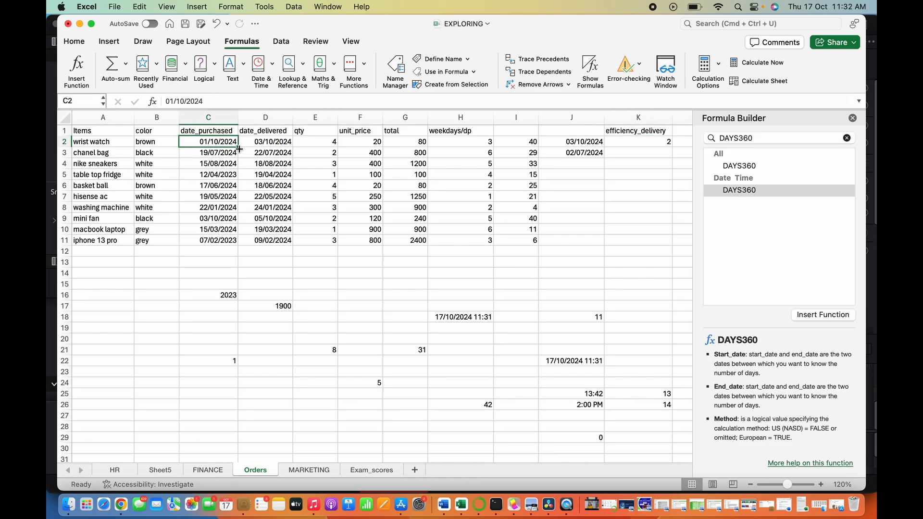
{"action": "left_click", "coordinate": [267, 142]}
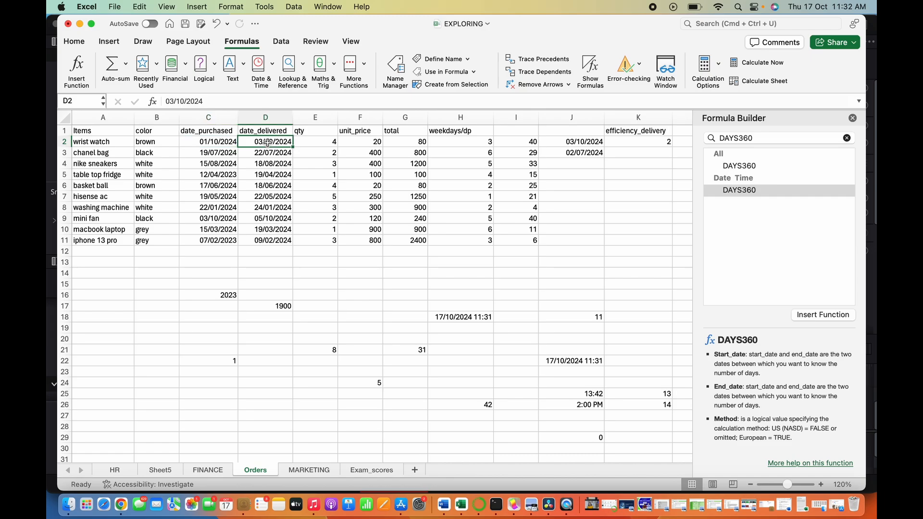
{"action": "left_click", "coordinate": [660, 153]}
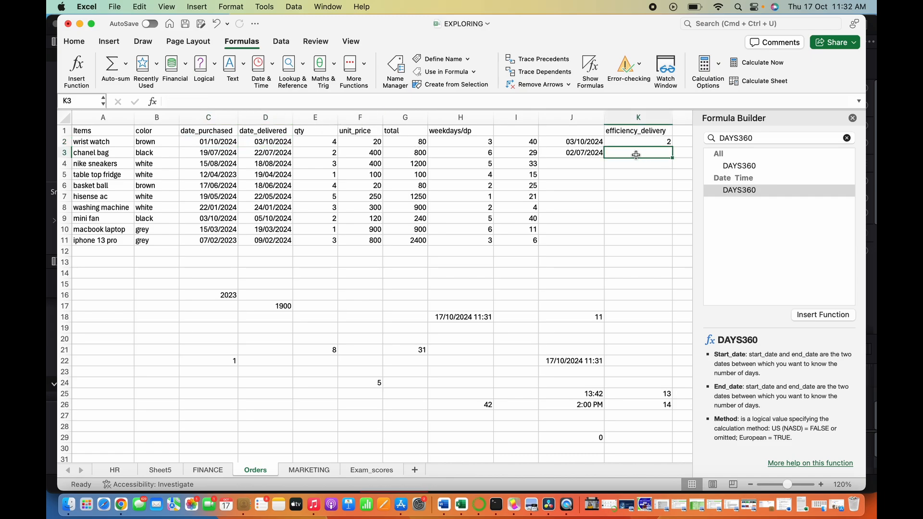
{"action": "left_click", "coordinate": [276, 102]}
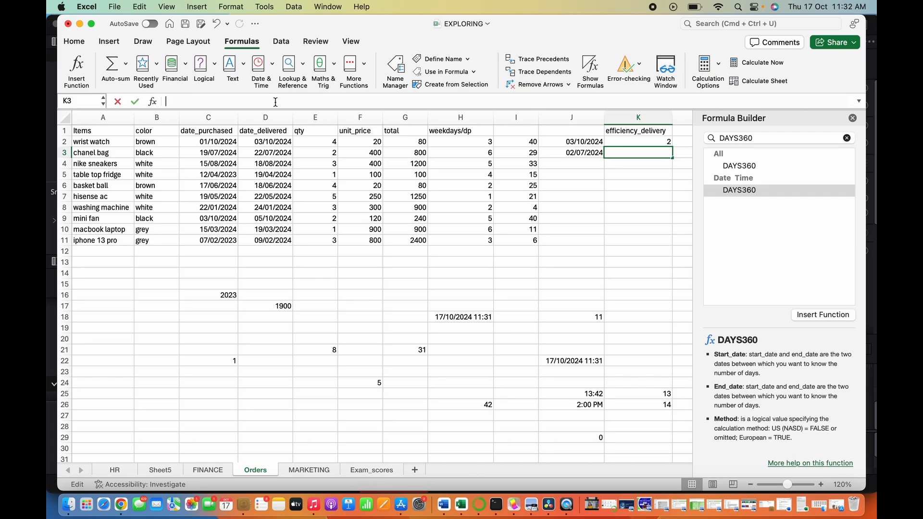
{"action": "type", "text": "=DAYS"}
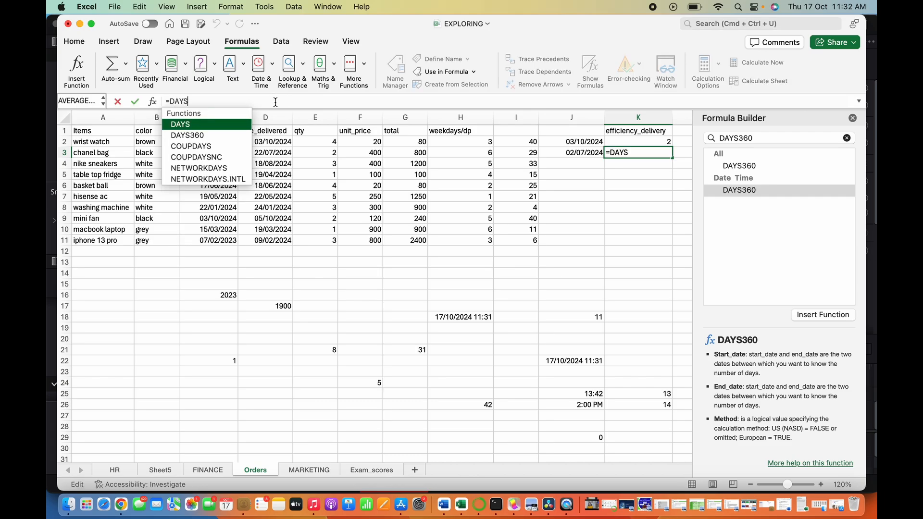
{"action": "type", "text": "360("}
{"action": "left_click", "coordinate": [219, 153]}
{"action": "type", "text": ","}
{"action": "left_click", "coordinate": [272, 156]}
{"action": "key", "text": "Return"}
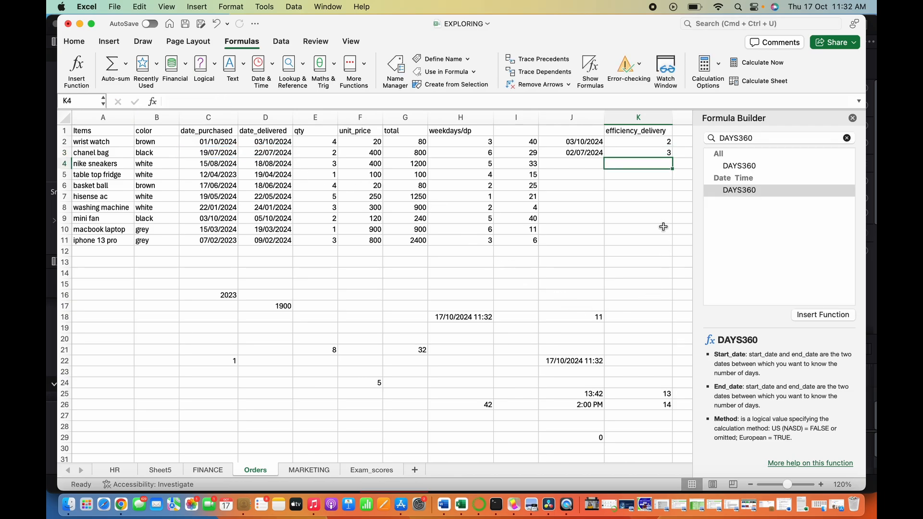
- Enter the DAYS360 formula for row 4 in K4 and fill the formula down column K through row 11
{"action": "key", "text": "Up"}
{"action": "left_click", "coordinate": [582, 162]}
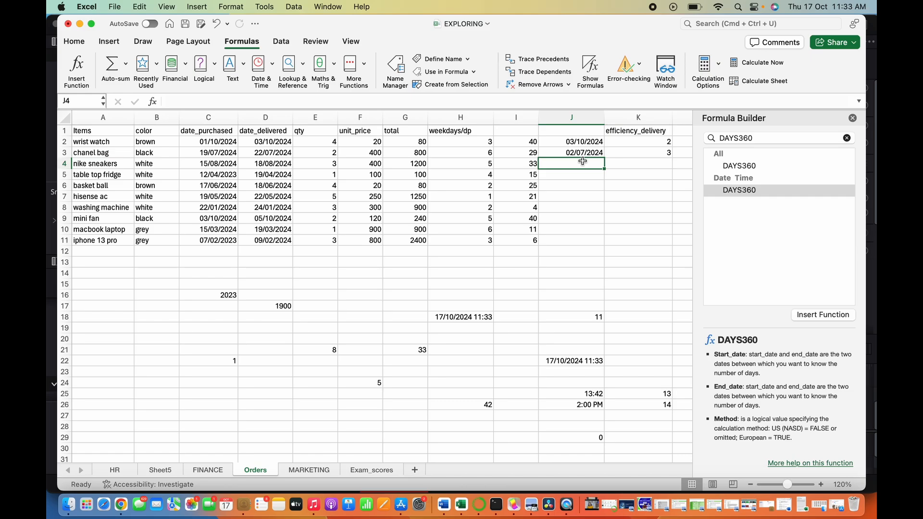
{"action": "left_click", "coordinate": [662, 164]}
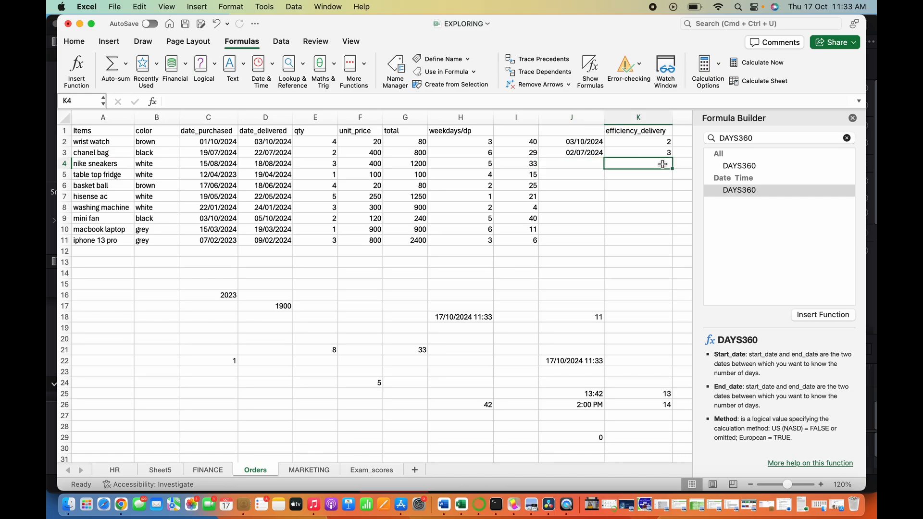
{"action": "type", "text": "=DA"}
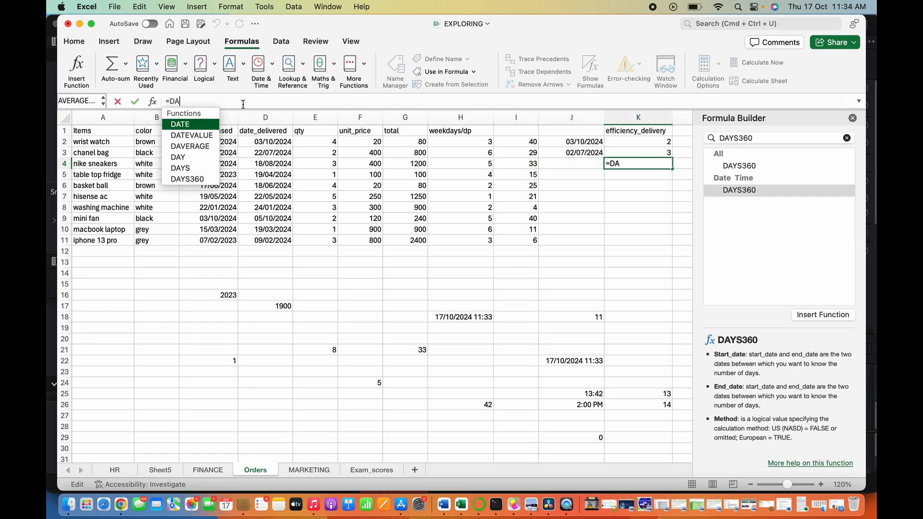
{"action": "type", "text": "YS3"}
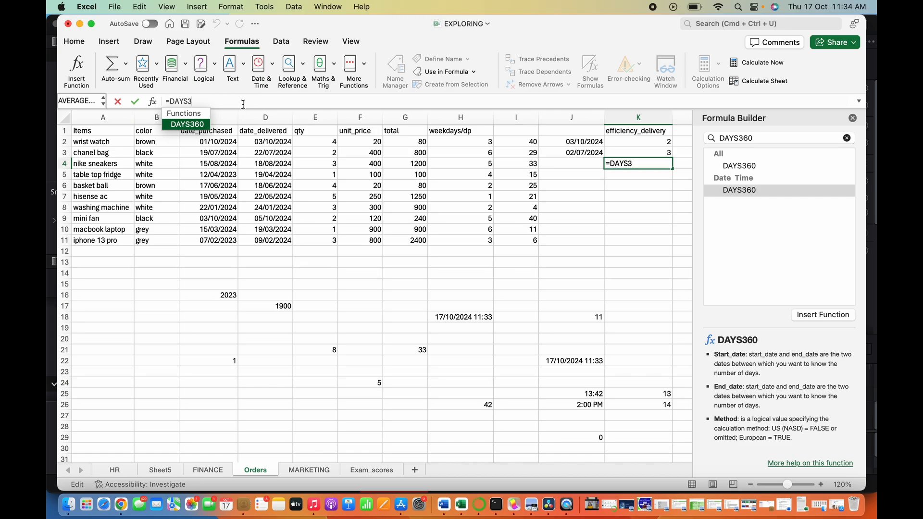
{"action": "key", "text": "Tab"}
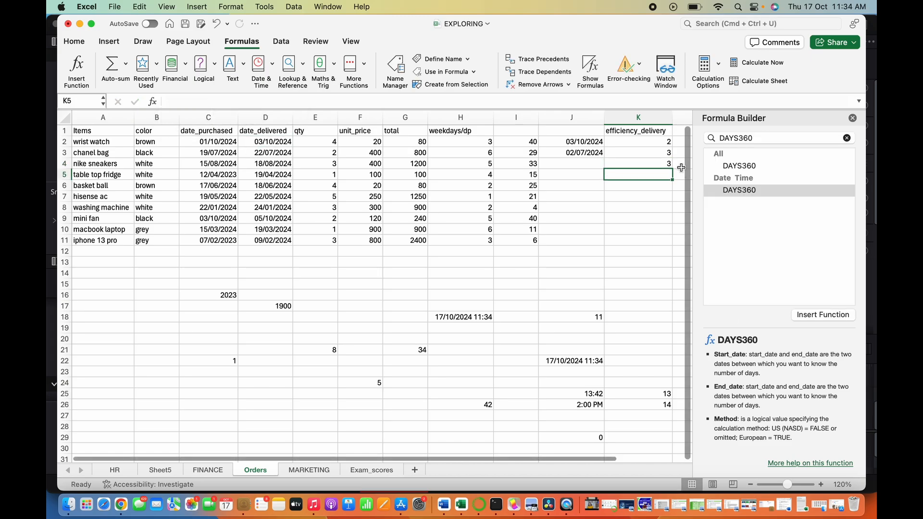
{"action": "left_click", "coordinate": [678, 169]}
{"action": "left_click", "coordinate": [212, 166]}
{"action": "left_click", "coordinate": [269, 167]}
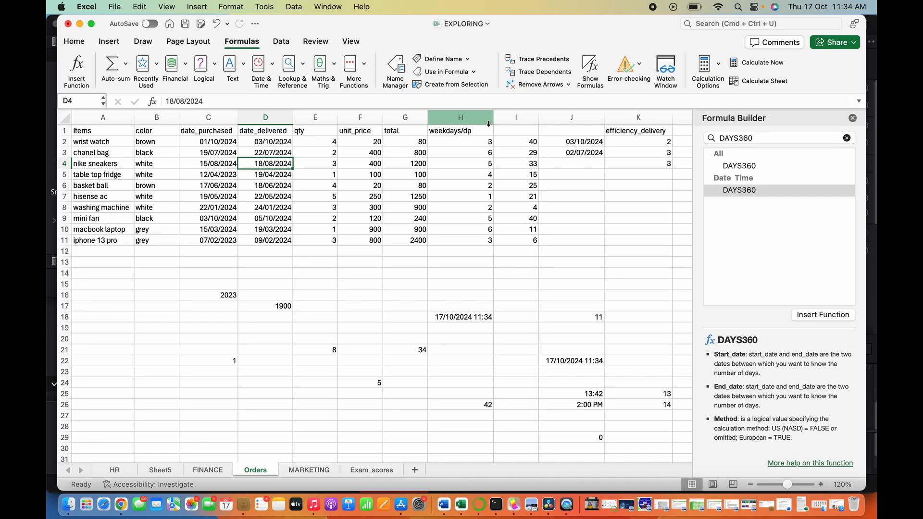
{"action": "left_click_drag", "start_coordinate": [635, 139], "coordinate": [674, 244]}
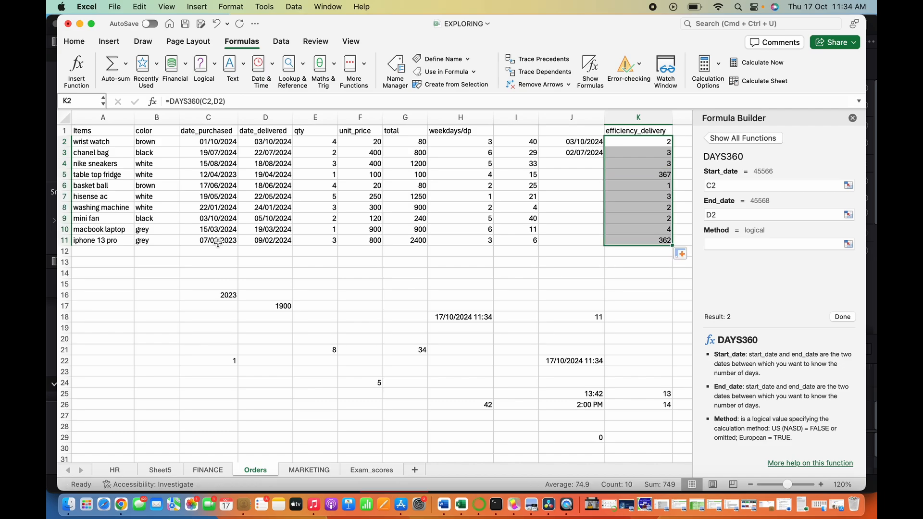
- Compare the efficiency_delivery results in column K against the purchase and delivery dates in their rows
{"action": "left_click", "coordinate": [217, 243]}
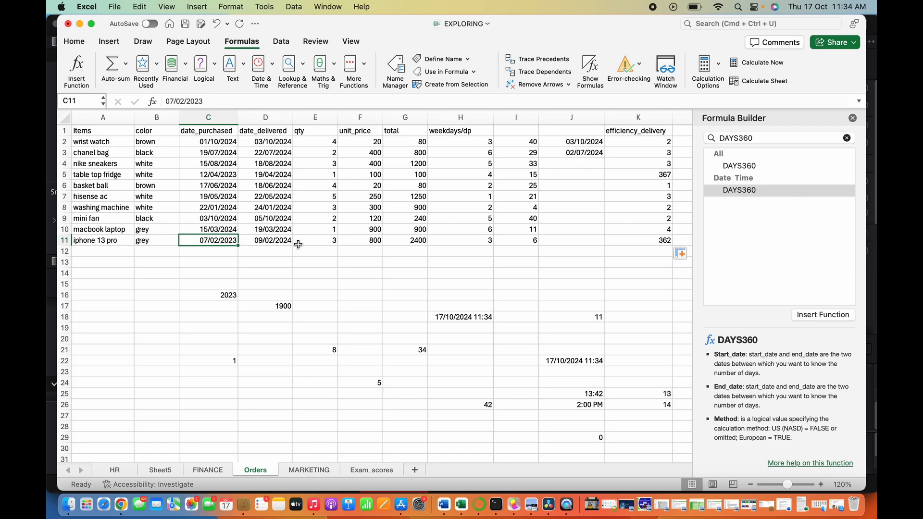
{"action": "left_click", "coordinate": [282, 243]}
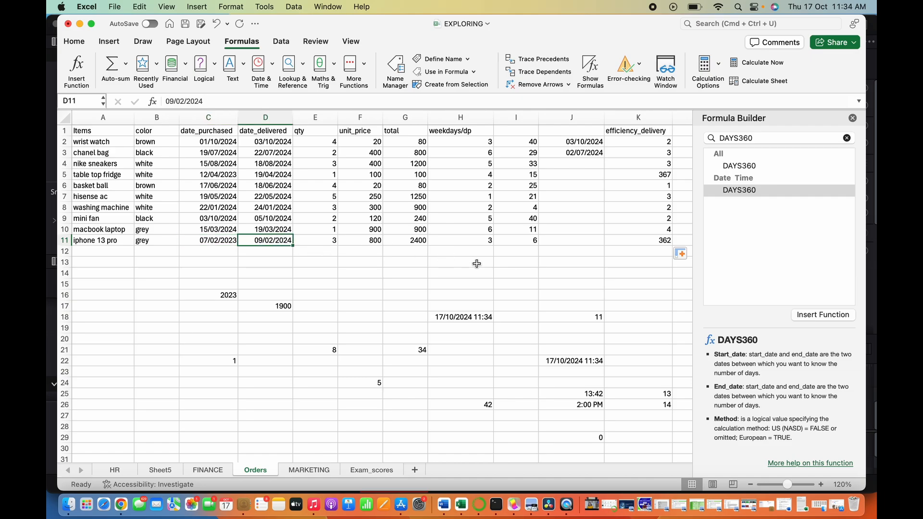
{"action": "left_click", "coordinate": [664, 240]}
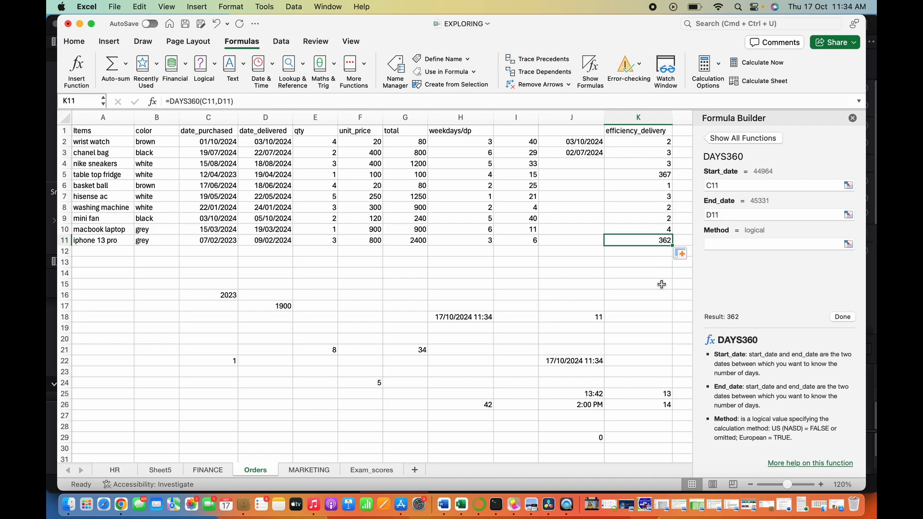
{"action": "left_click", "coordinate": [666, 176]}
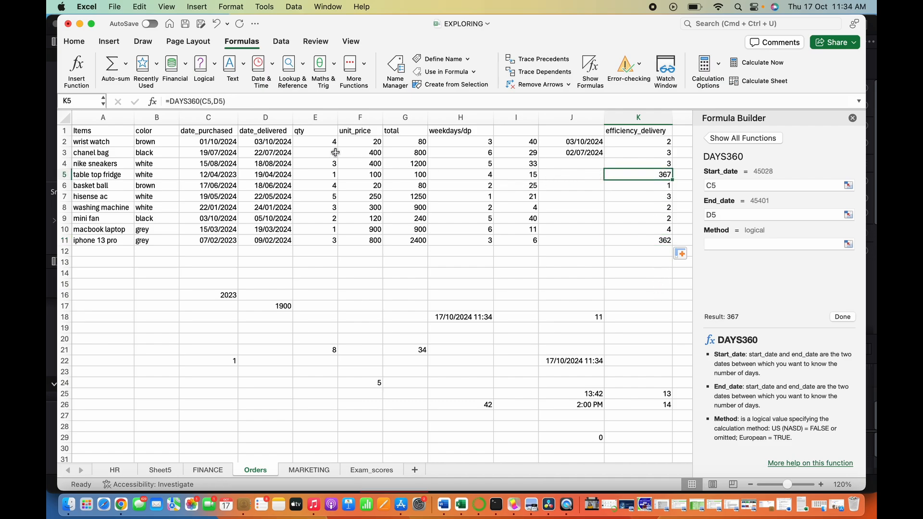
{"action": "left_click", "coordinate": [207, 176]}
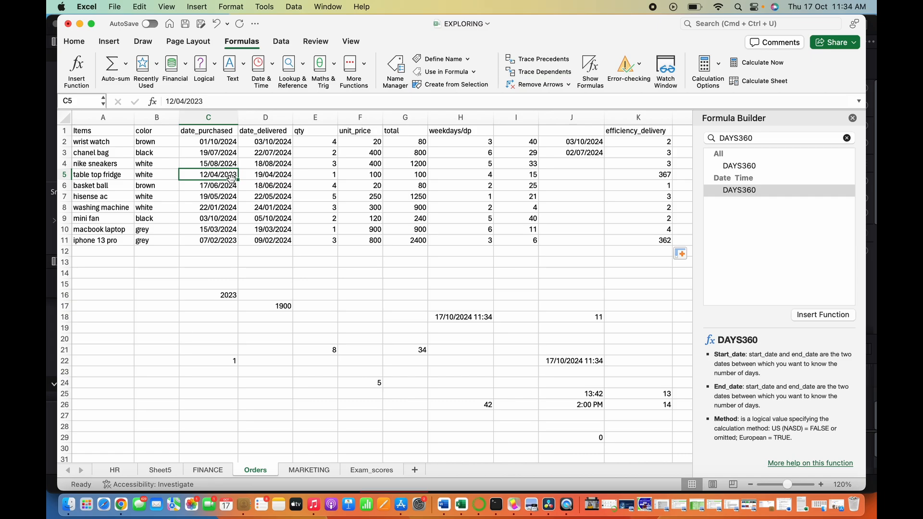
{"action": "left_click", "coordinate": [280, 176]}
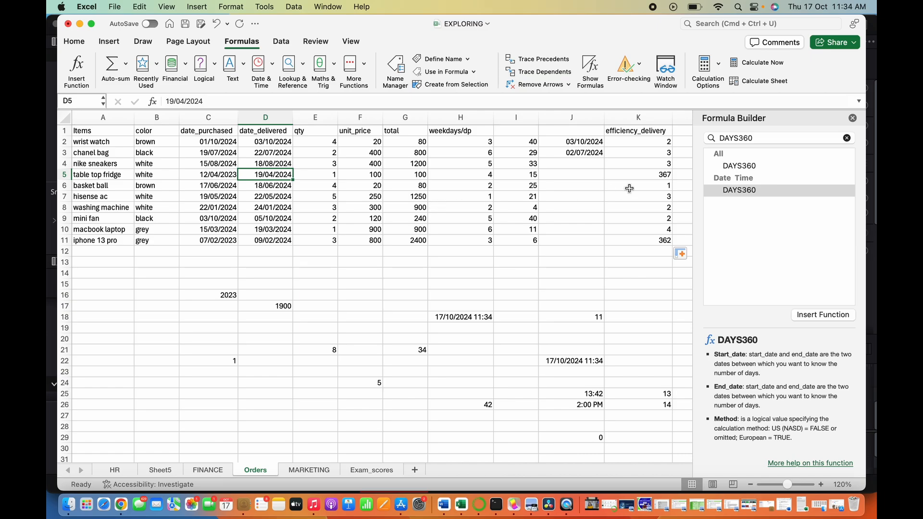
{"action": "left_click", "coordinate": [669, 178]}
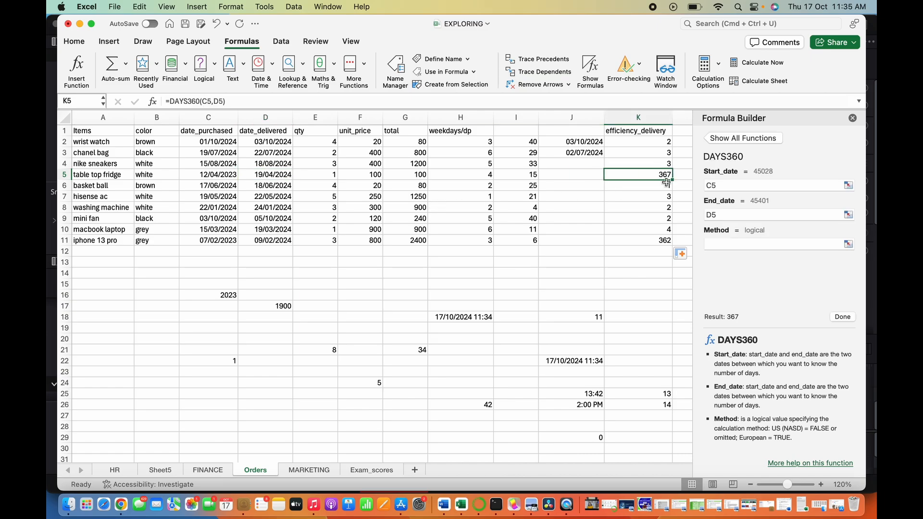
{"action": "left_click", "coordinate": [662, 243]}
{"action": "left_click", "coordinate": [662, 187]}
{"action": "left_click", "coordinate": [664, 151]}
{"action": "left_click", "coordinate": [665, 144]}
{"action": "left_click", "coordinate": [666, 156]}
{"action": "left_click", "coordinate": [665, 187]}
{"action": "left_click", "coordinate": [666, 208]}
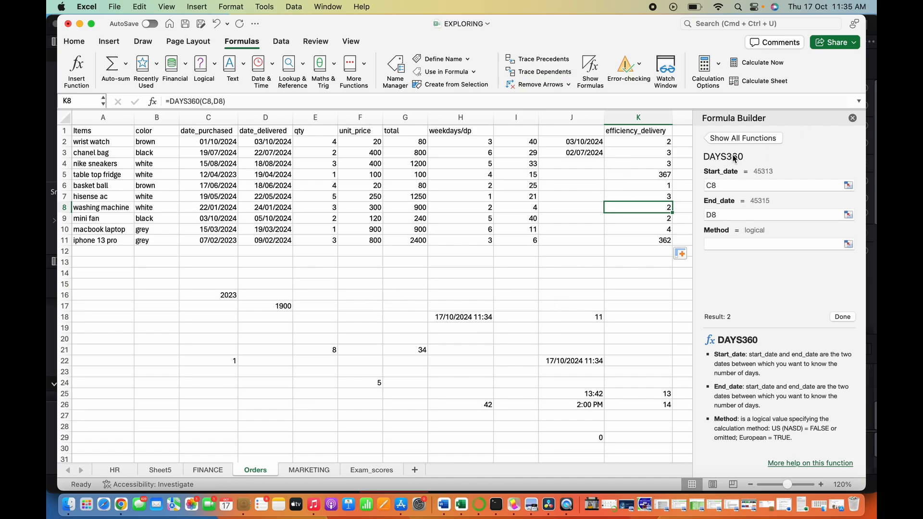
- Look up the TODAY function in the Formula Builder and enter =TODAY() in B16
{"action": "left_click", "coordinate": [745, 140]}
{"action": "type", "text": "TODAY"}
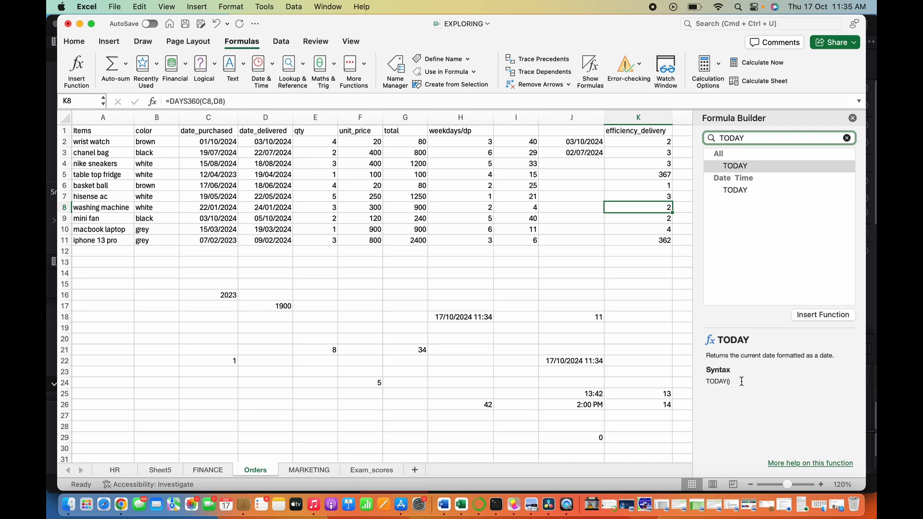
{"action": "left_click", "coordinate": [147, 296]}
{"action": "left_click", "coordinate": [192, 103]}
{"action": "type", "text": "="}
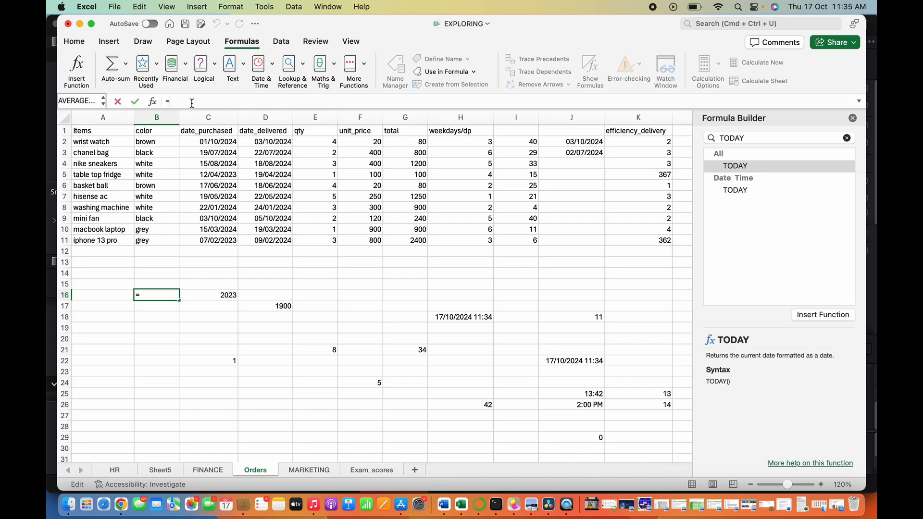
{"action": "type", "text": "TODAY"}
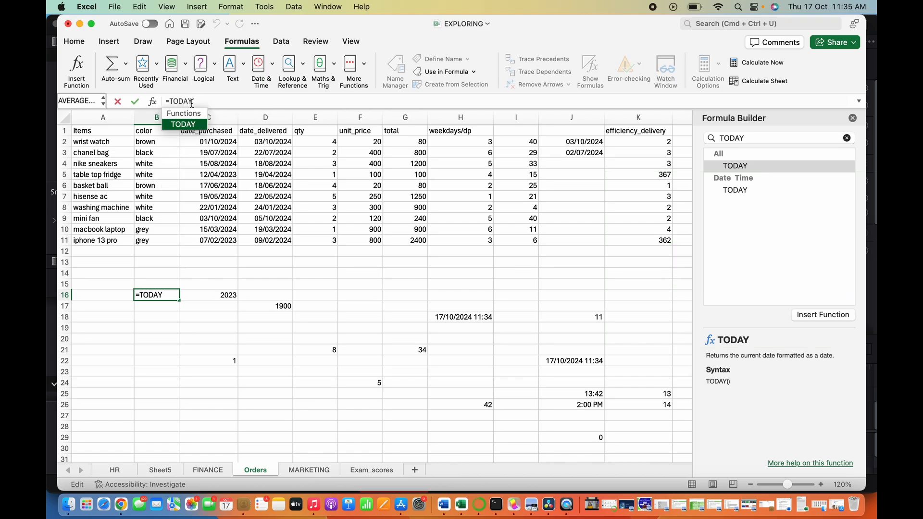
{"action": "type", "text": "()"}
{"action": "key", "text": "Return"}
{"action": "left_click", "coordinate": [167, 297]}
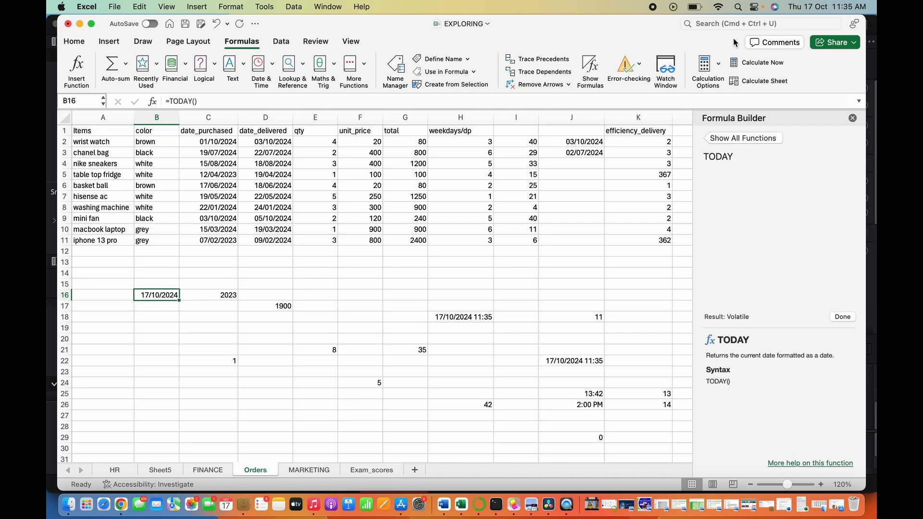
- Insert today's date as a fixed value in B21
{"action": "left_click", "coordinate": [165, 351]}
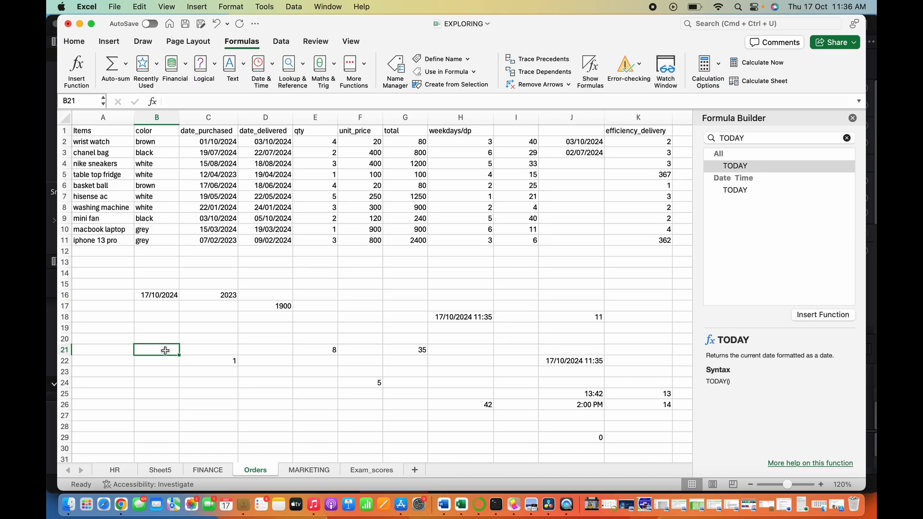
{"action": "left_click", "coordinate": [245, 407]}
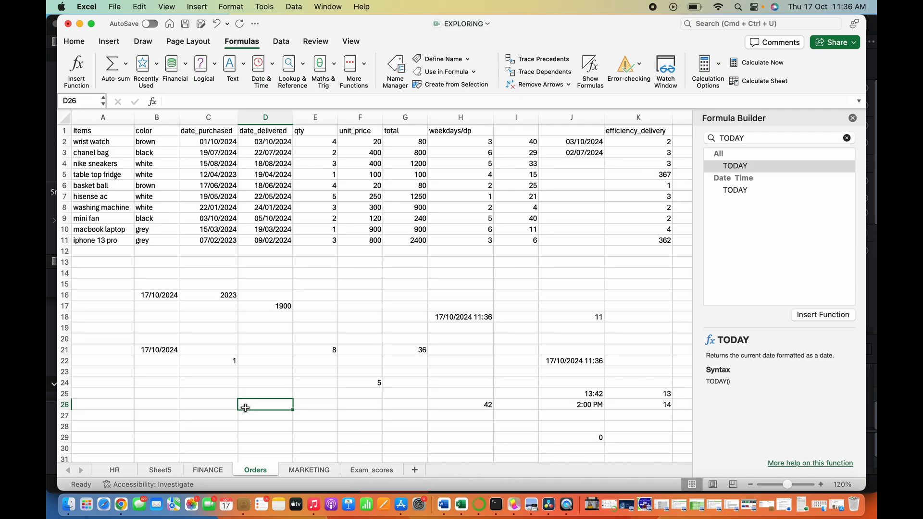